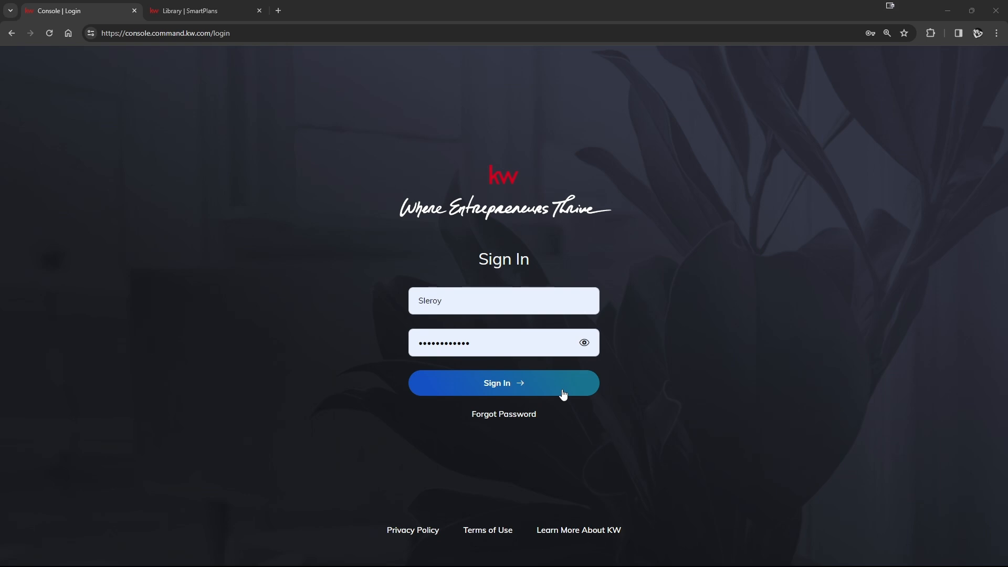
- Sign in with the prefilled credentials and open the SmartPlans page
click(563, 394)
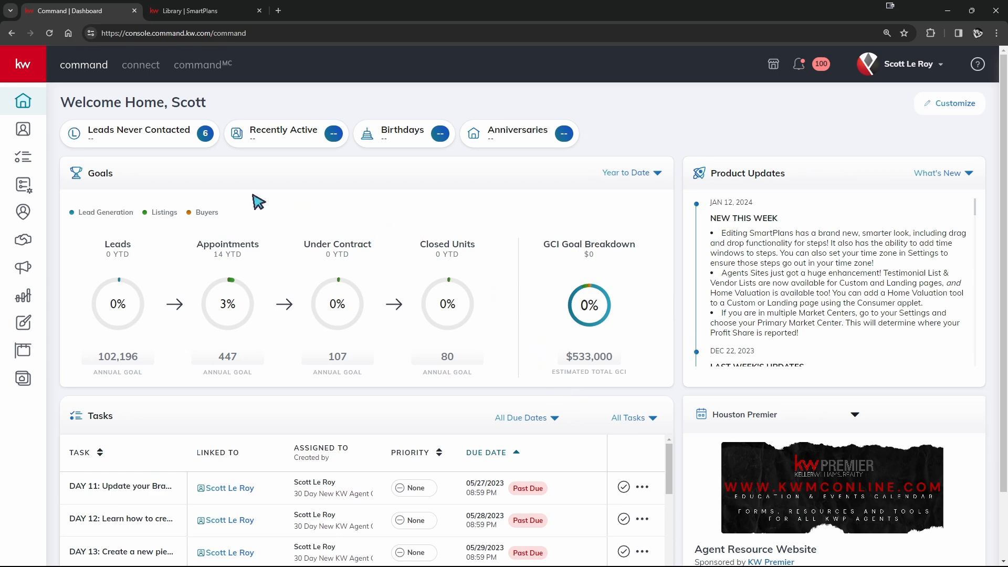
click(29, 77)
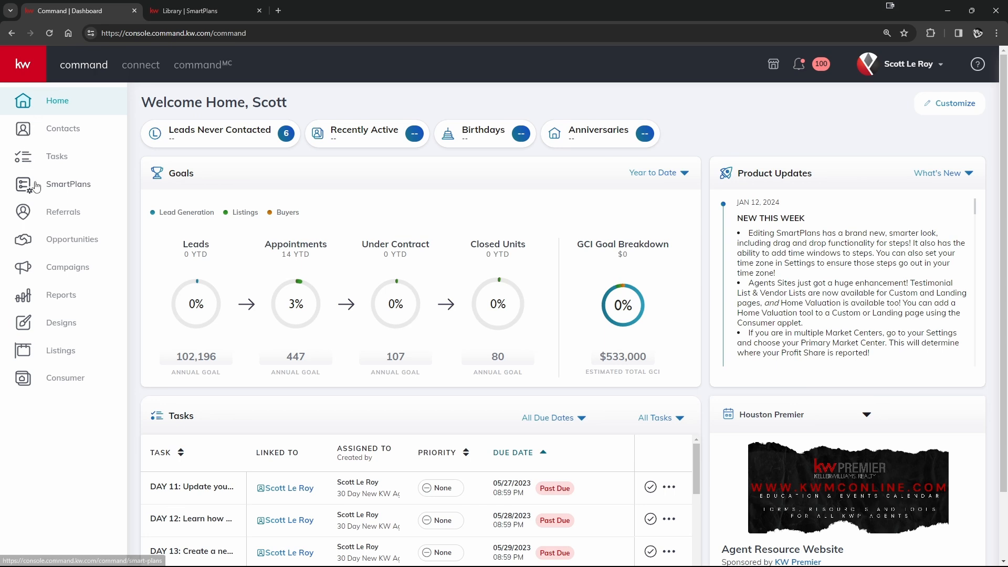
click(64, 187)
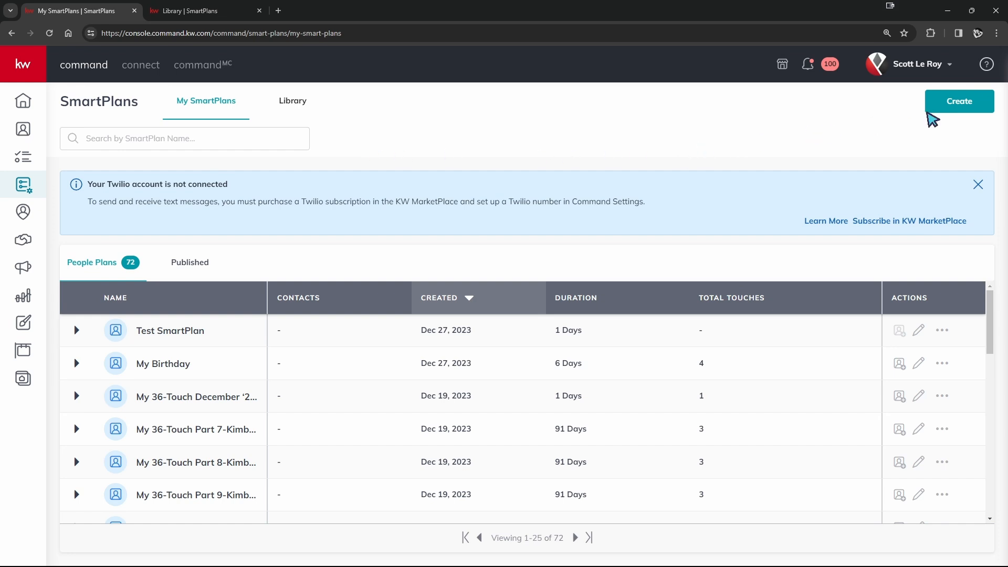
- Create a new SmartPlan named "New Smartplan"
click(950, 112)
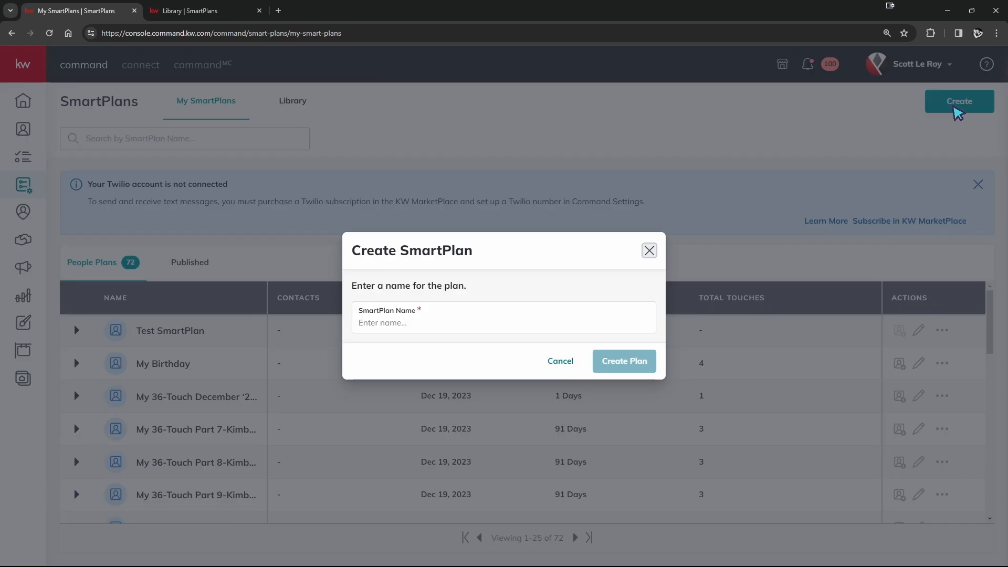
click(571, 320)
text(New Smartplan)
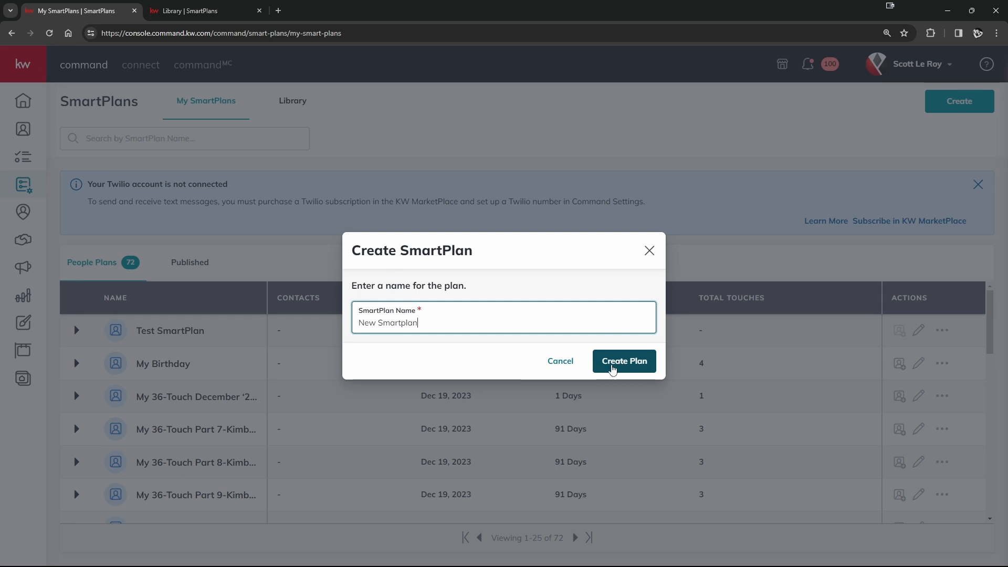
click(613, 367)
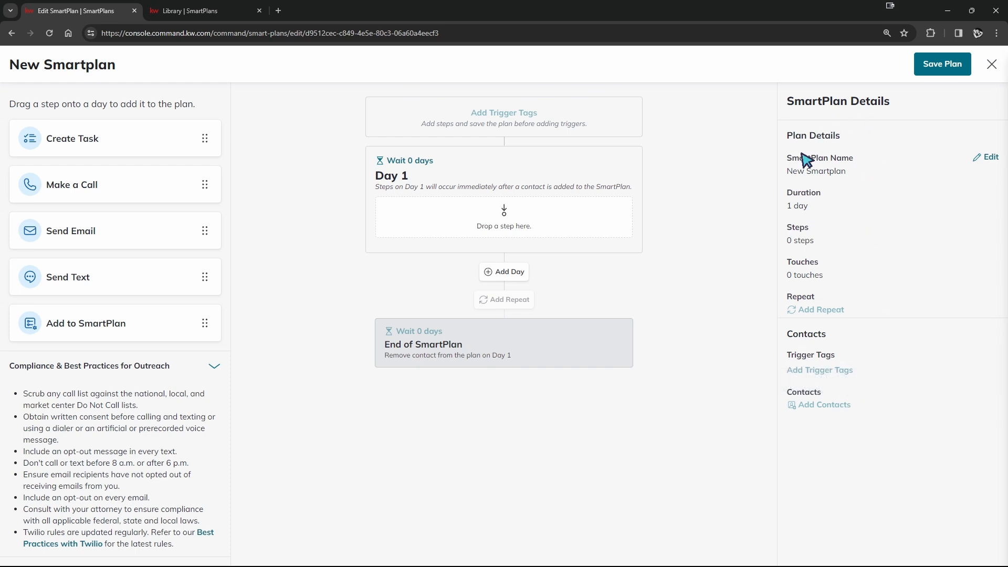
- Review the Keller Williams plans in the SmartPlans Library, closing the open step preview, and return to the New Smartplan editor
drag(845, 171, 788, 174)
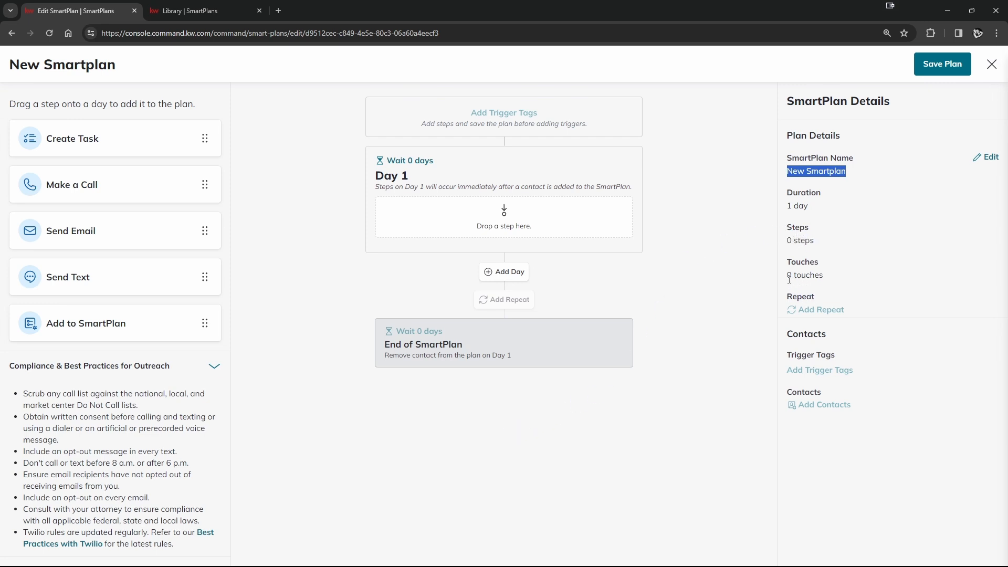
click(184, 12)
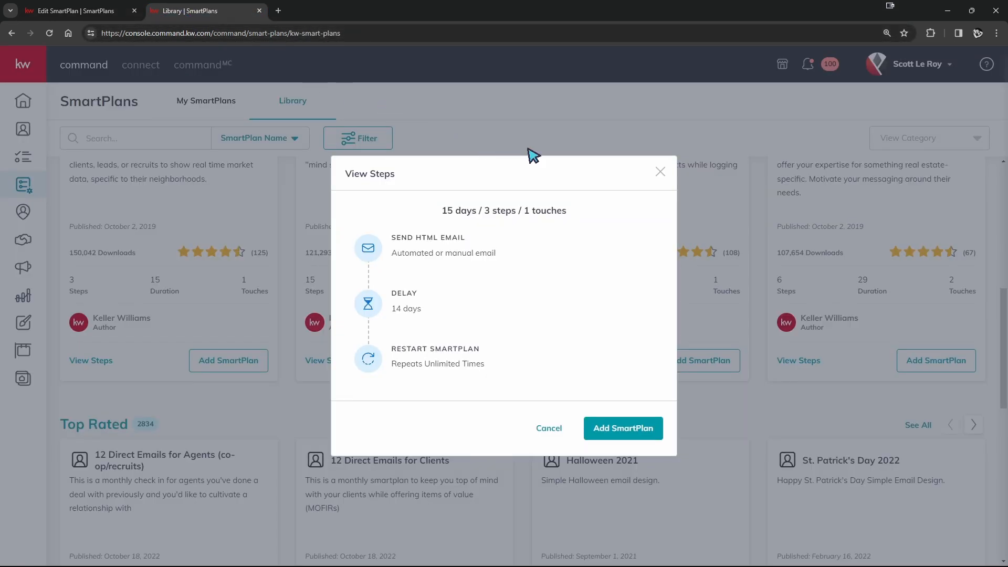
click(661, 177)
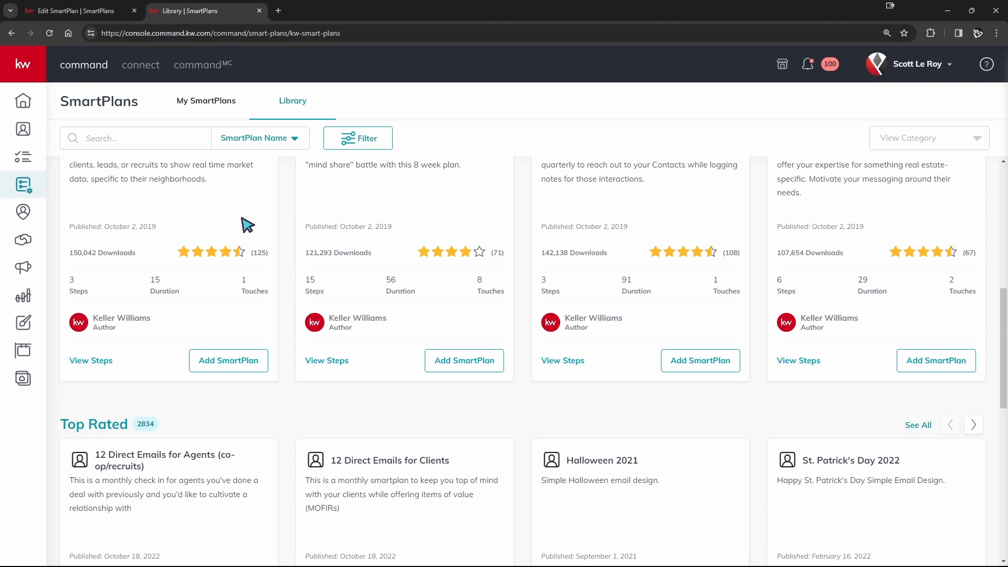
scroll(247, 220, up, 2)
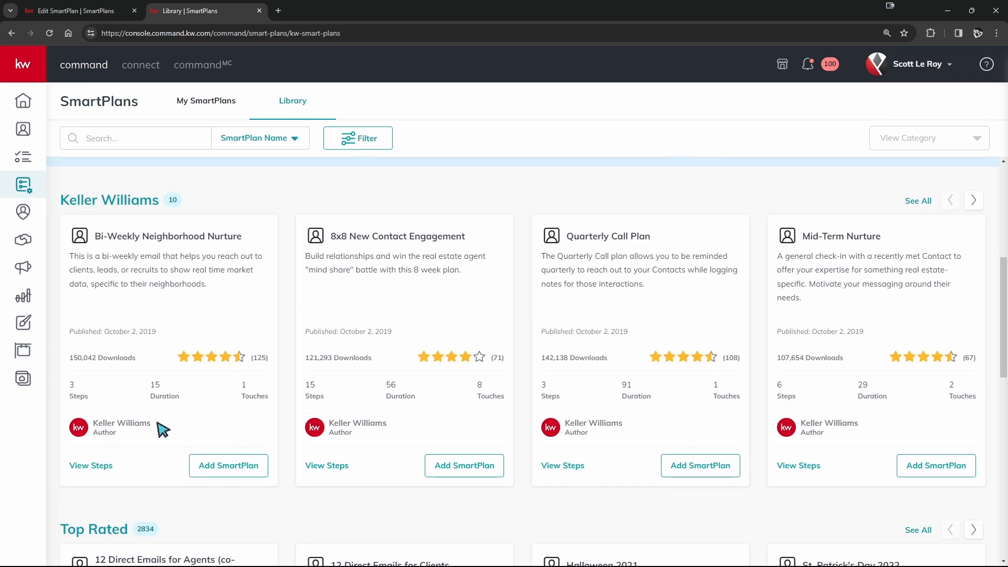
scroll(178, 404, down, 1)
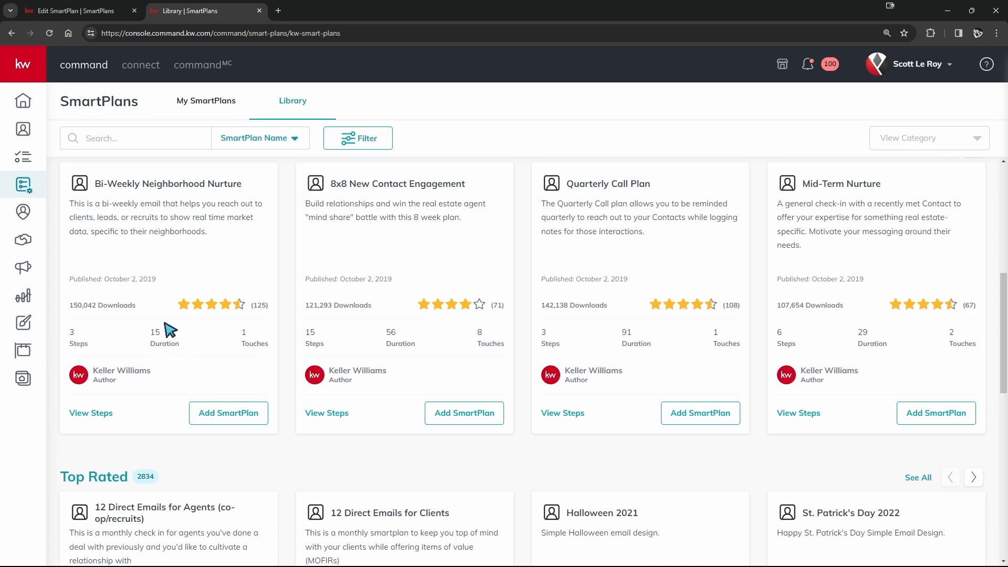
click(94, 11)
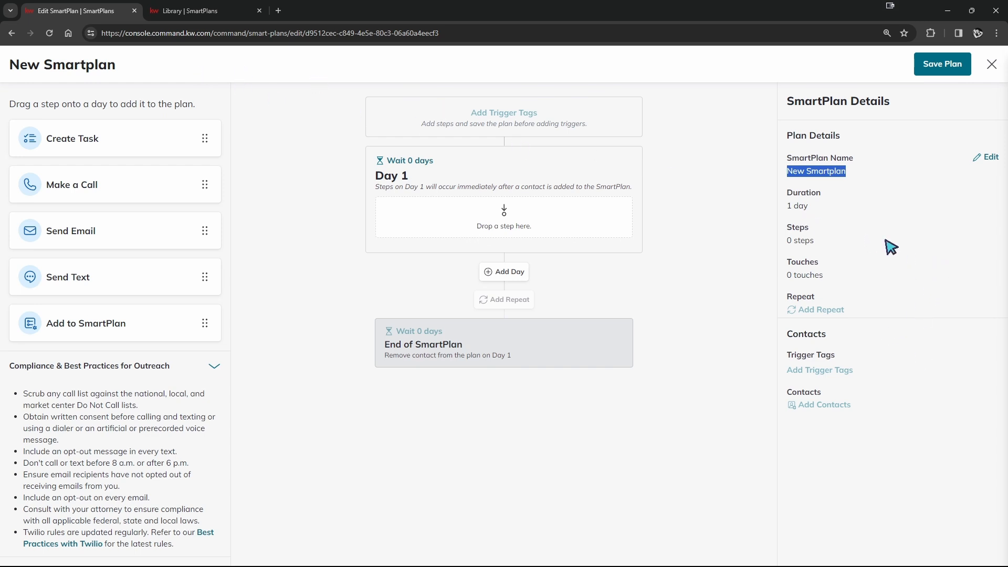
- Examine the outreach compliance best practices and the expanded Tips & Rules for SmartPlan steps
scroll(59, 372, down, 1)
scroll(95, 324, up, 1)
scroll(92, 388, down, 1)
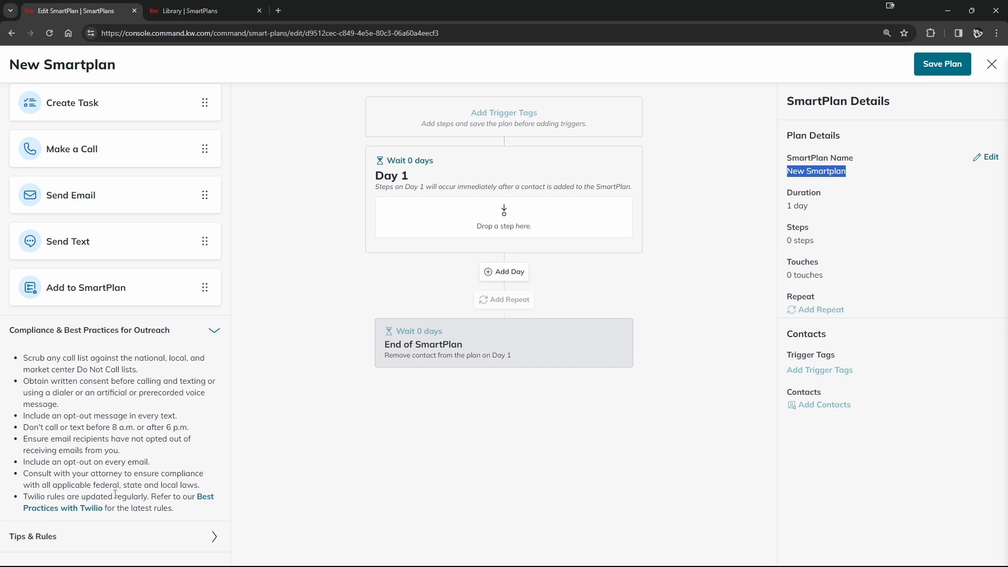
click(6, 545)
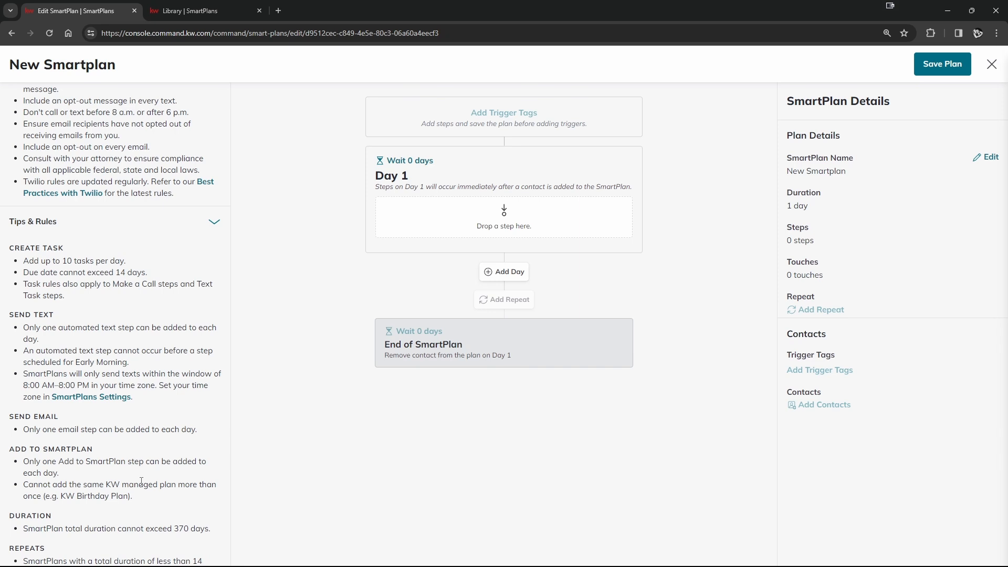
scroll(141, 481, up, 7)
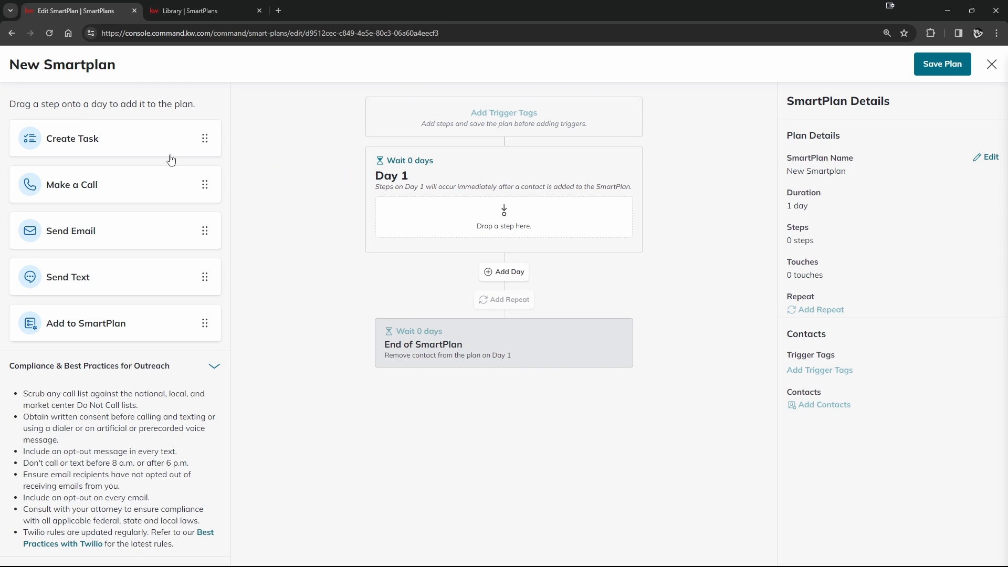
- Add a Create Task step to Day 1 and begin its task name with "Call"
drag(65, 144, 465, 210)
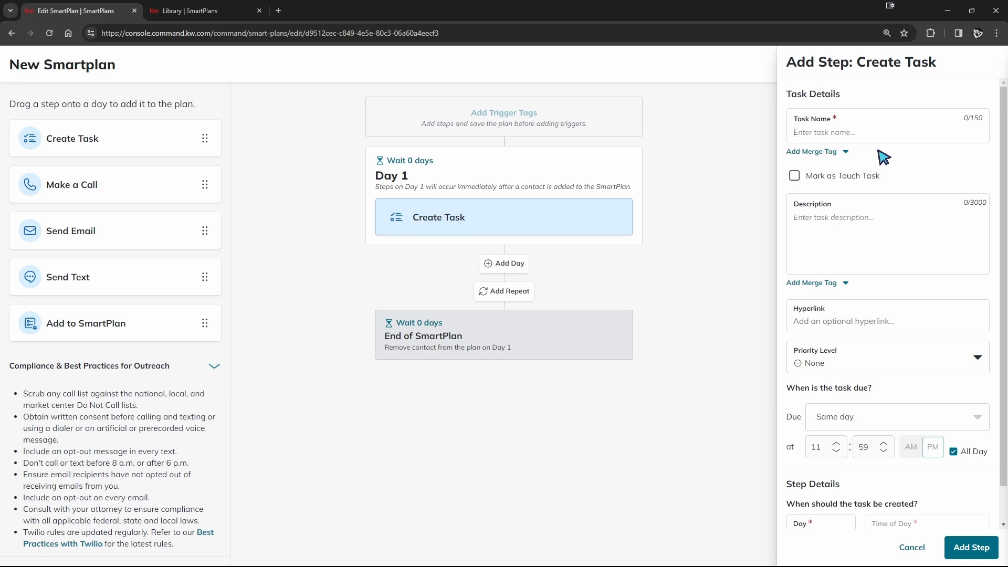
text(Call Contact)
drag(836, 133, 814, 135)
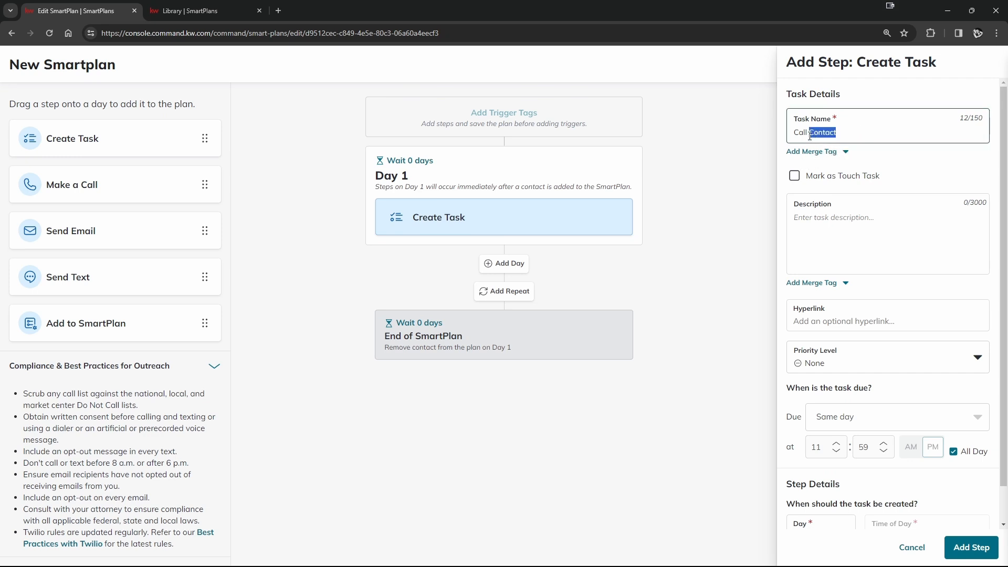
key(BackSpace)
- Append the contact.first.name and contact.last.name merge tags, the word "at" and the contact.phone merge tag to the task name
click(834, 153)
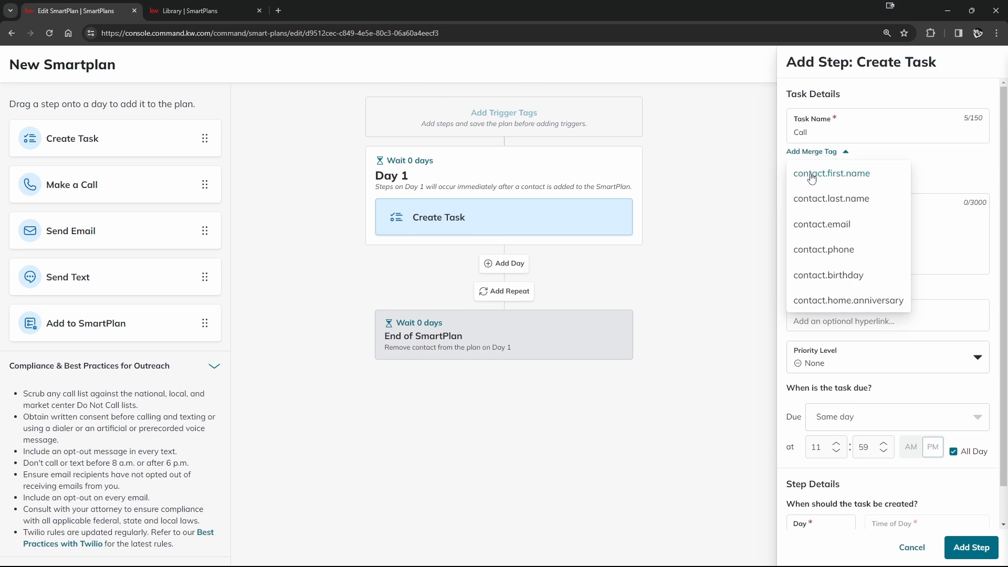
click(812, 174)
click(818, 153)
click(829, 198)
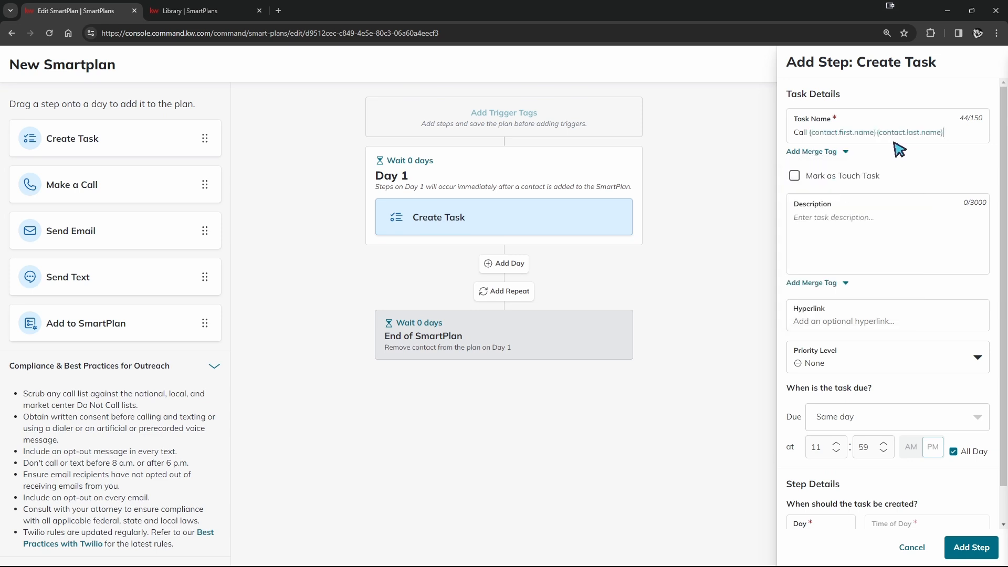
text(at)
click(824, 155)
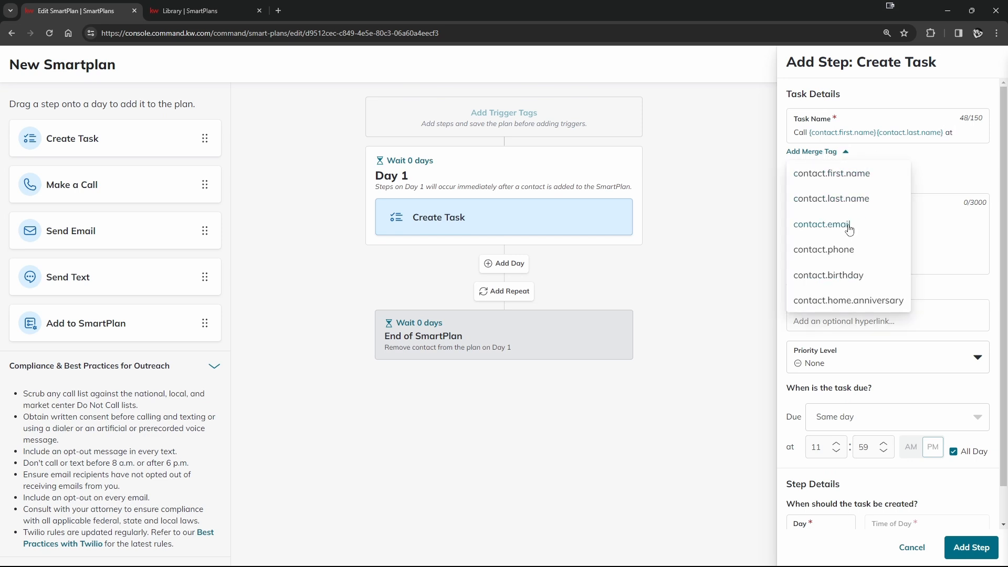
click(851, 254)
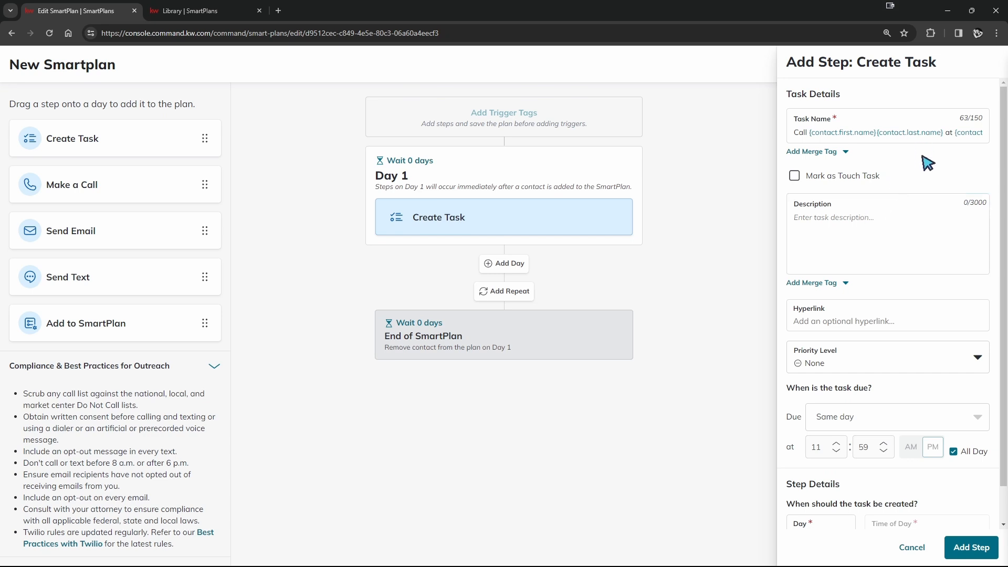
- Check which merge tags are available for the task description
click(898, 205)
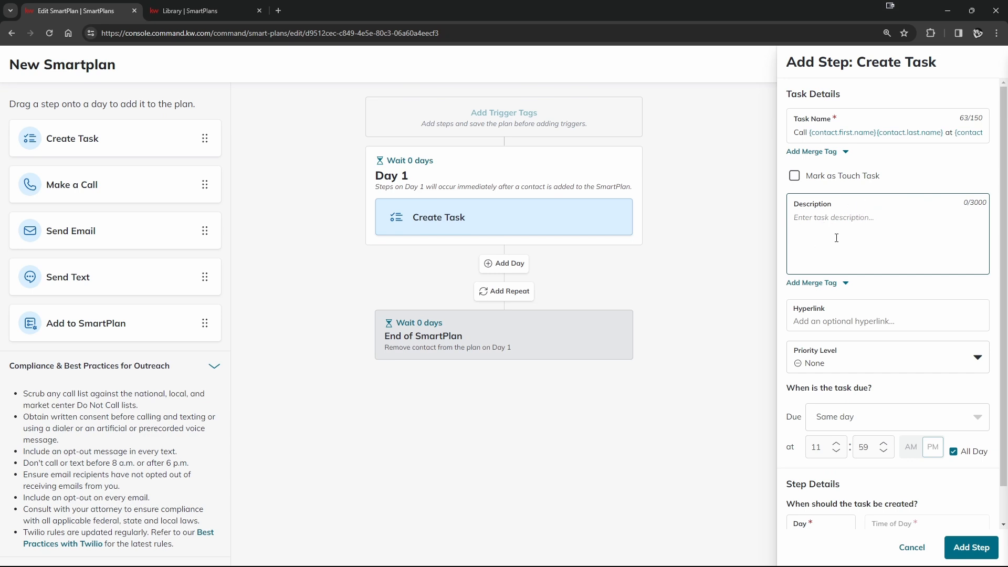
click(803, 286)
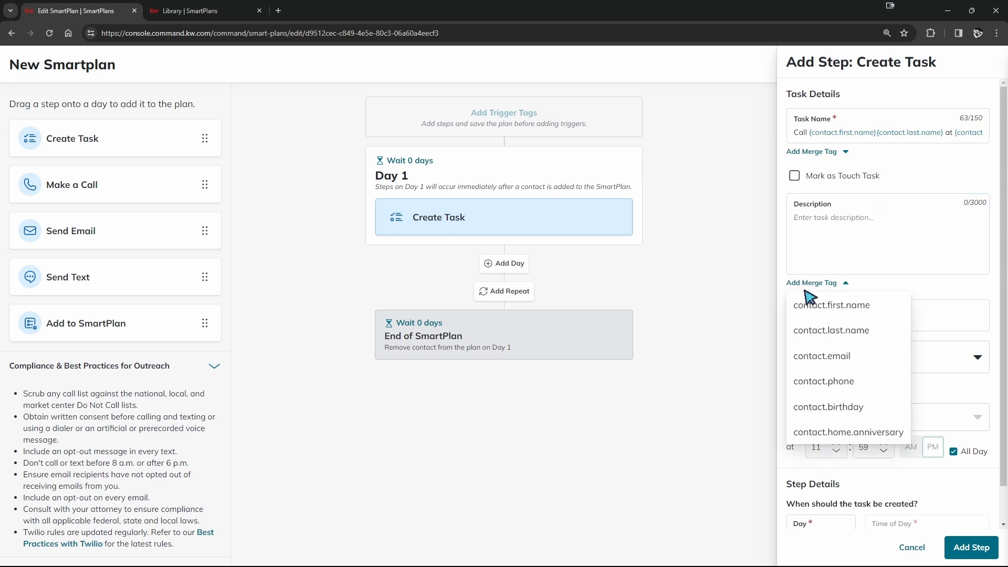
click(899, 250)
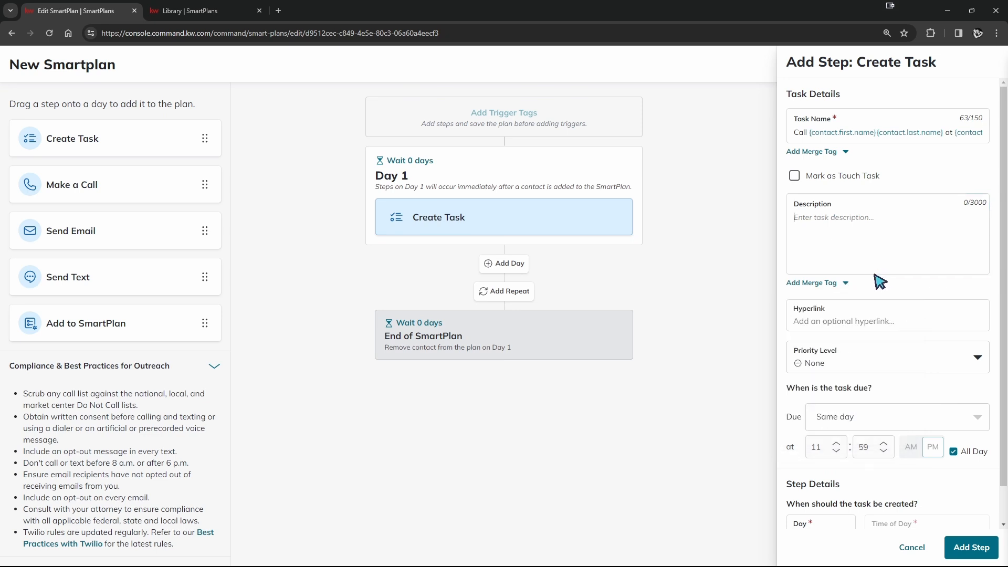
- Keep the task's creation day at Day 1 and add the task step to the plan
scroll(907, 275, down, 1)
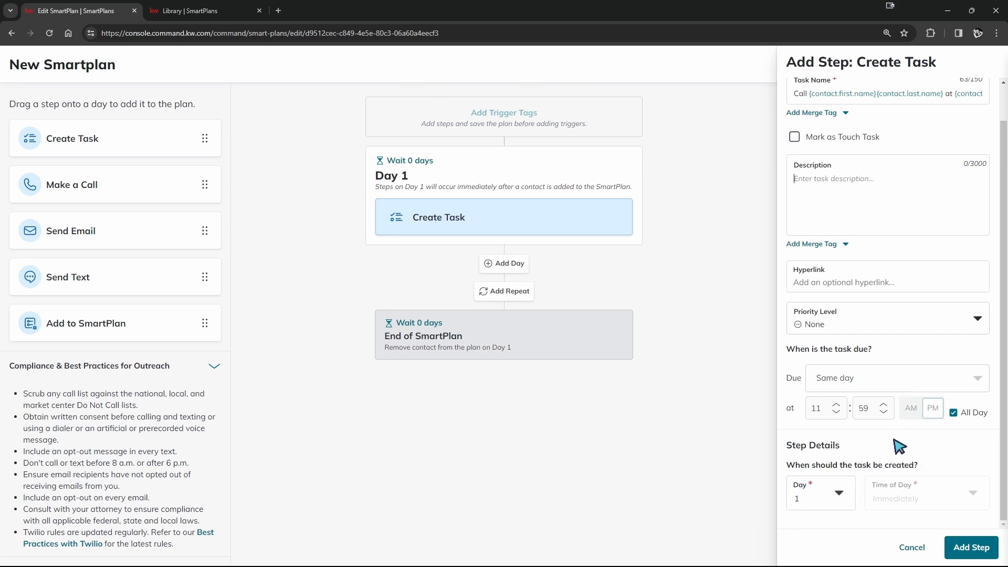
click(840, 495)
click(817, 442)
click(817, 480)
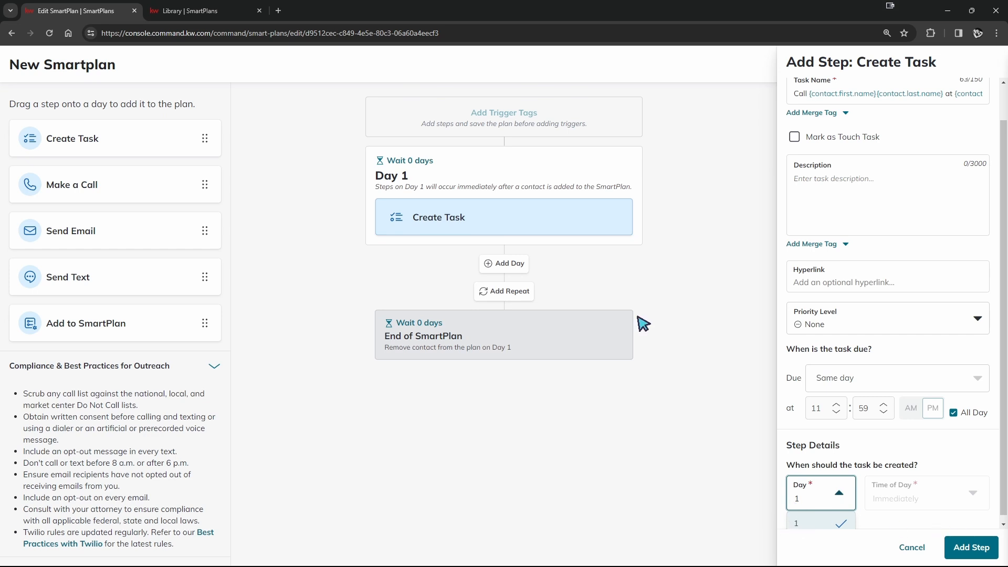
click(839, 494)
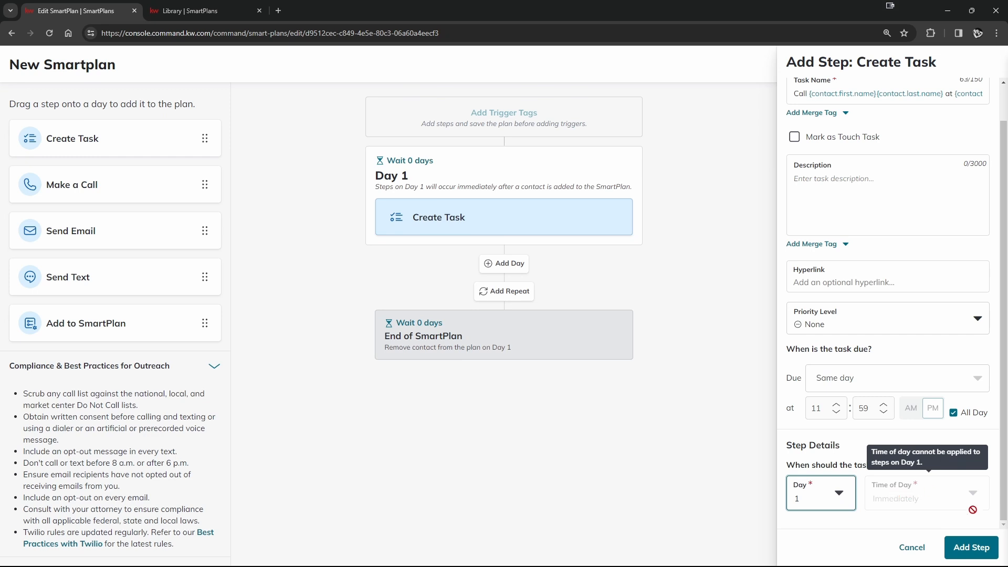
click(971, 547)
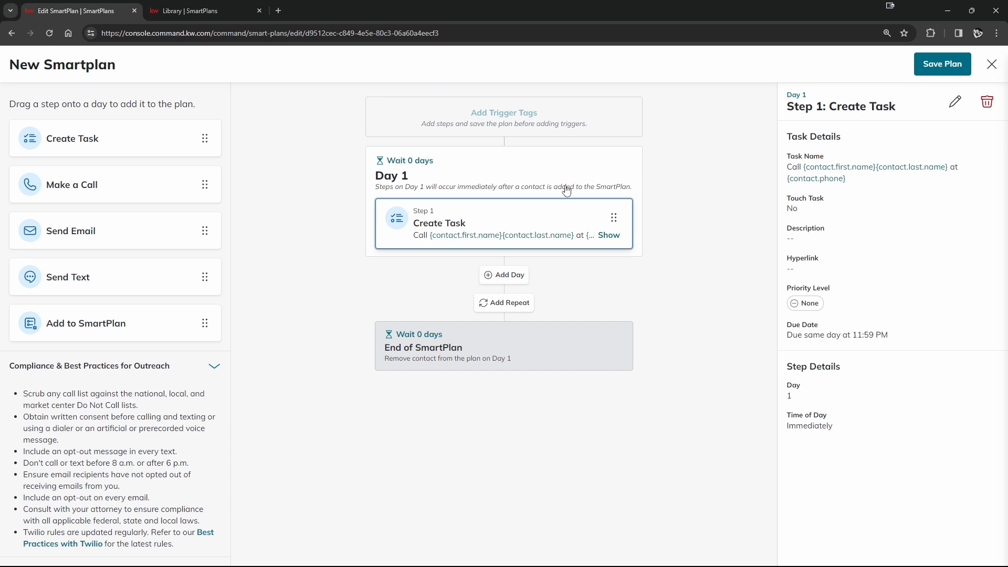
- Add another day after Day 1 and save its delay as 7 days
click(508, 278)
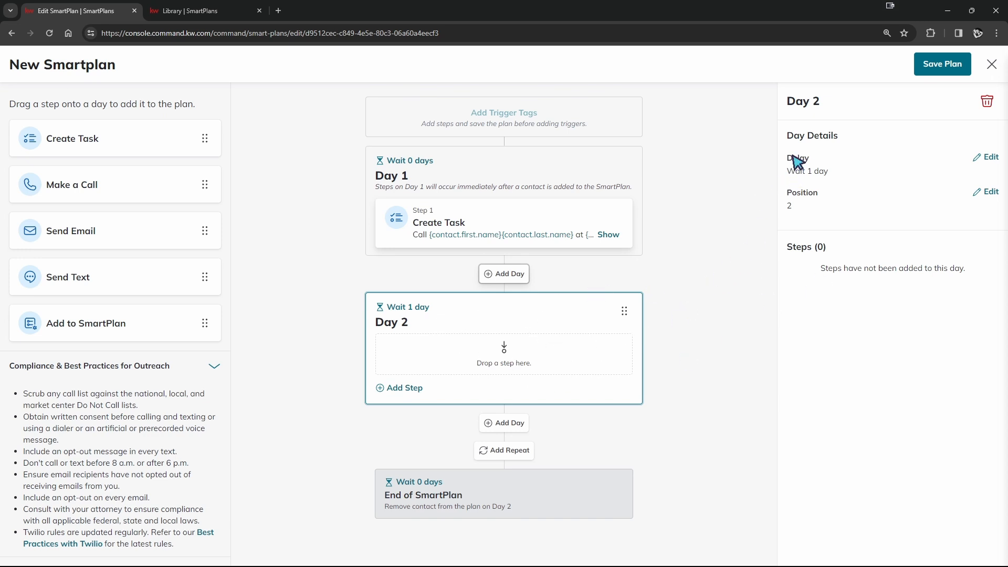
drag(787, 158, 828, 170)
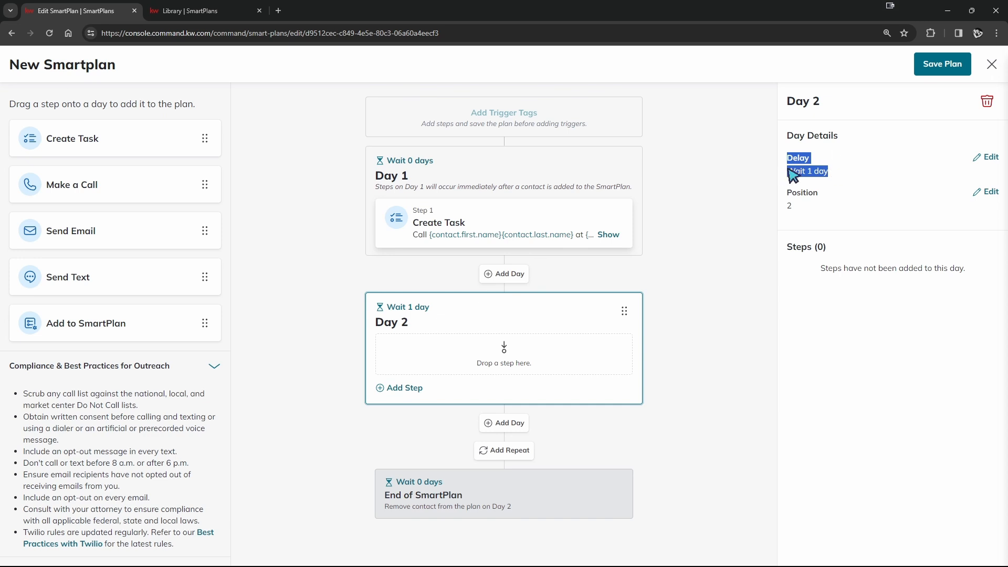
click(986, 157)
double_click(989, 178)
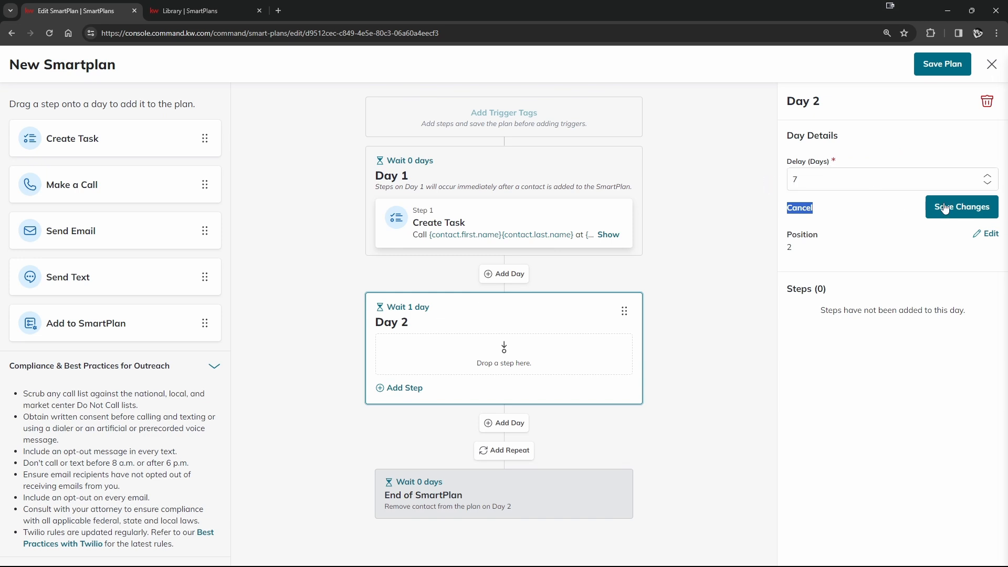
click(962, 209)
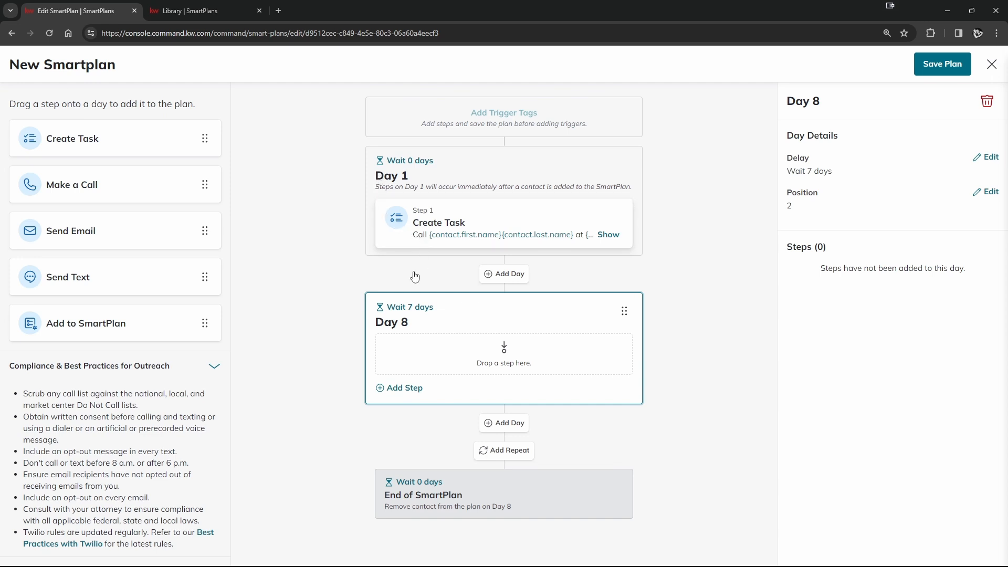
- Add a Send Email step to Day 8 with the Designs email type, using the TEST HTML template and saving its design
drag(67, 228, 441, 344)
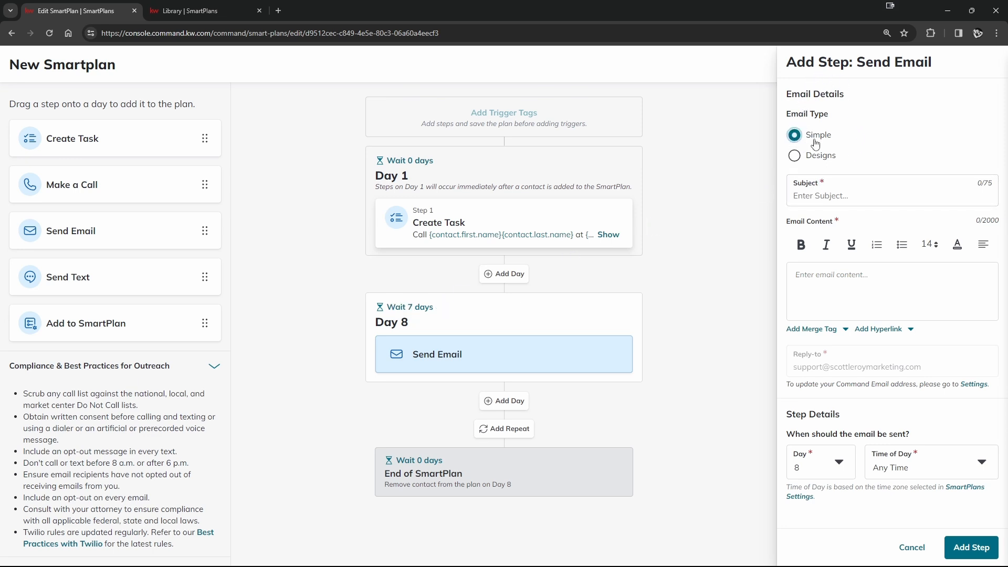
click(794, 156)
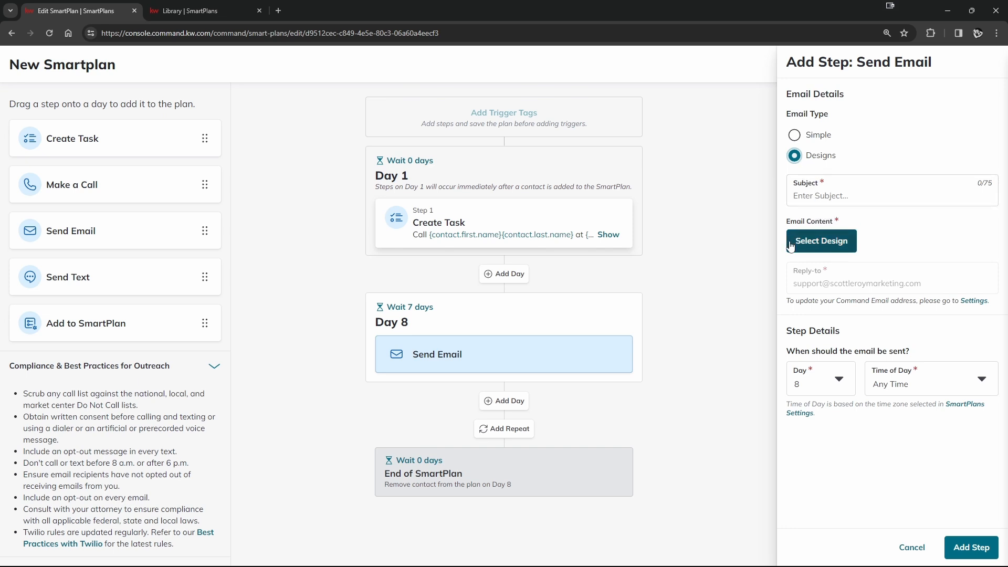
click(831, 245)
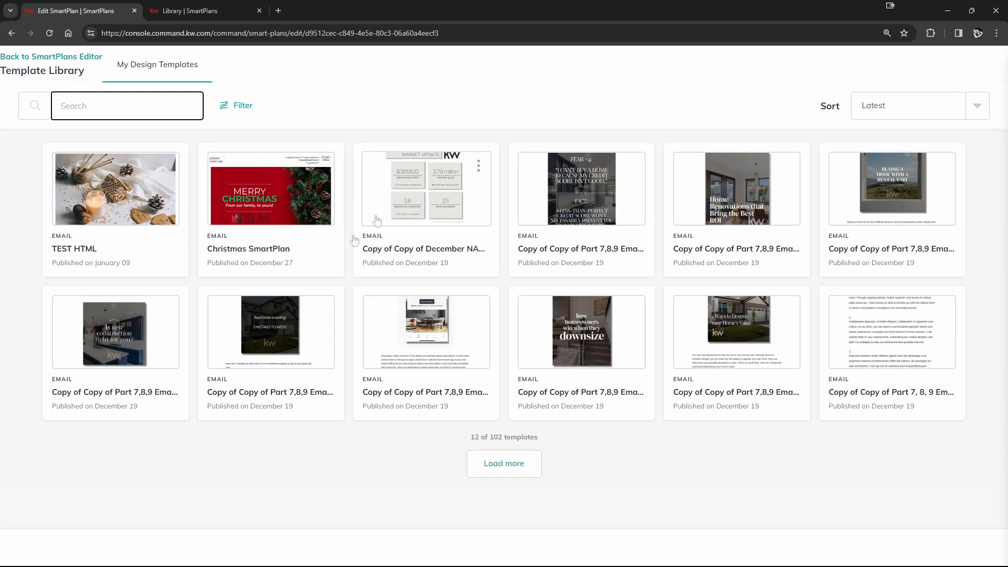
click(102, 218)
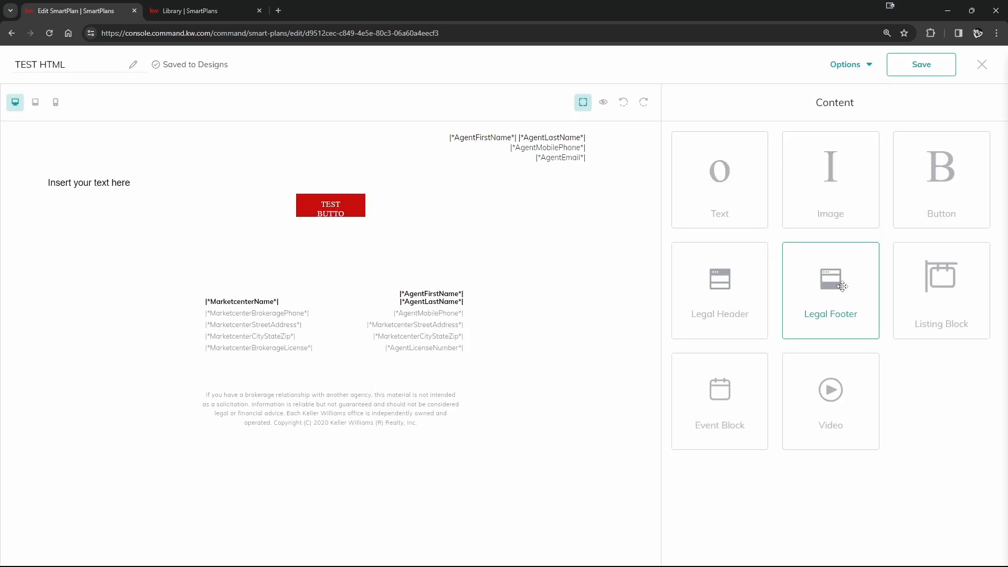
click(981, 64)
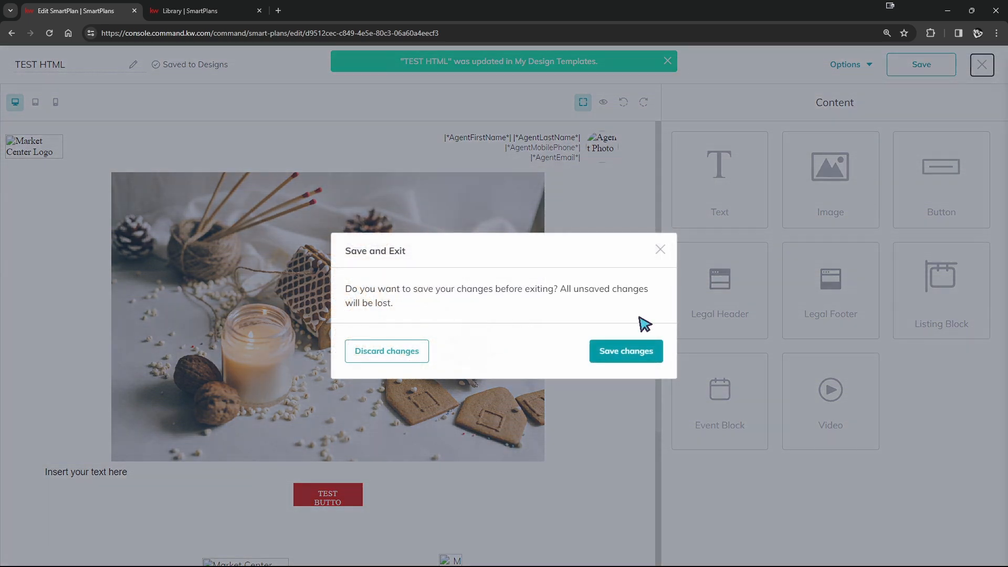
click(604, 349)
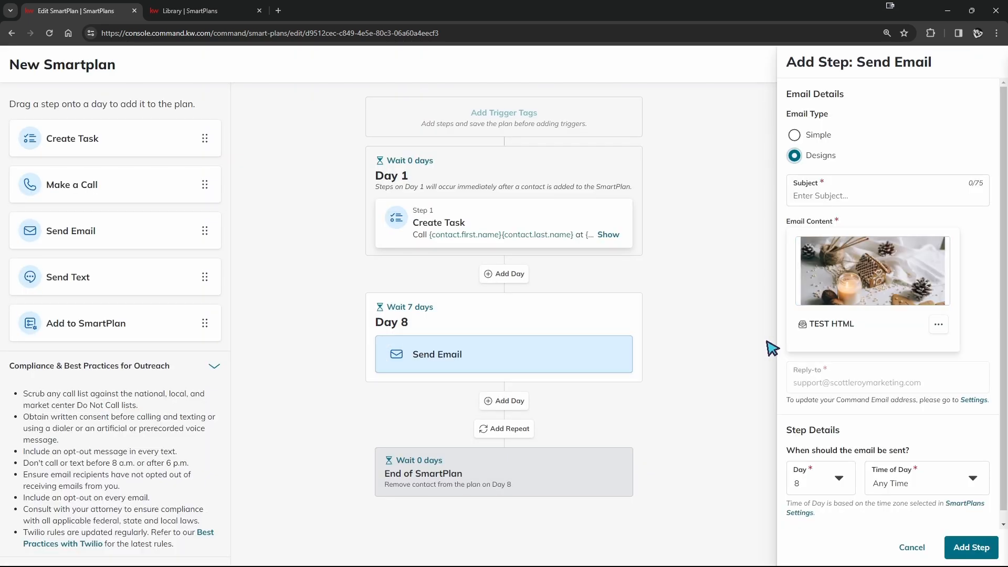
- Check the sending days and times of day available for the email, and try to add the step
scroll(861, 318, down, 1)
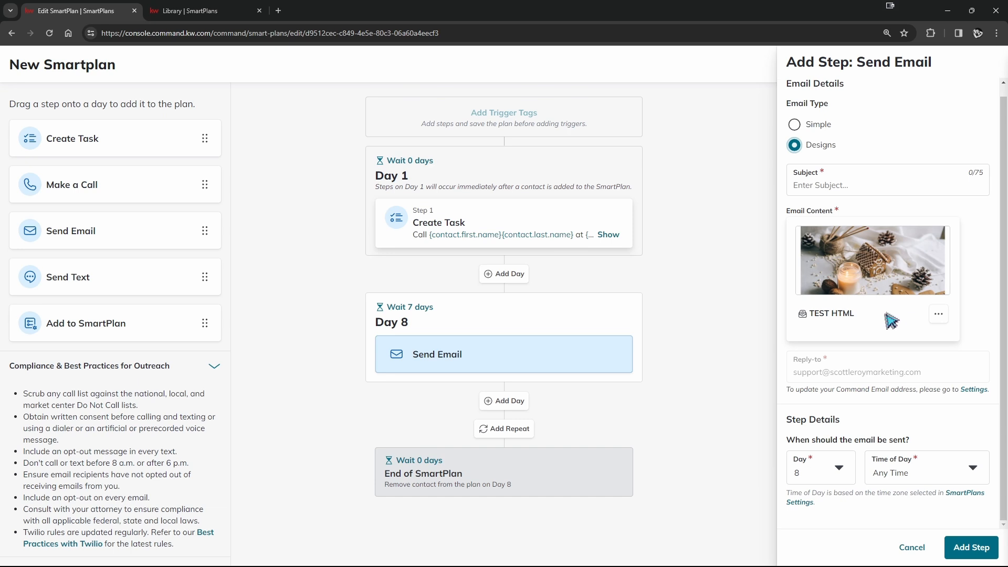
click(839, 468)
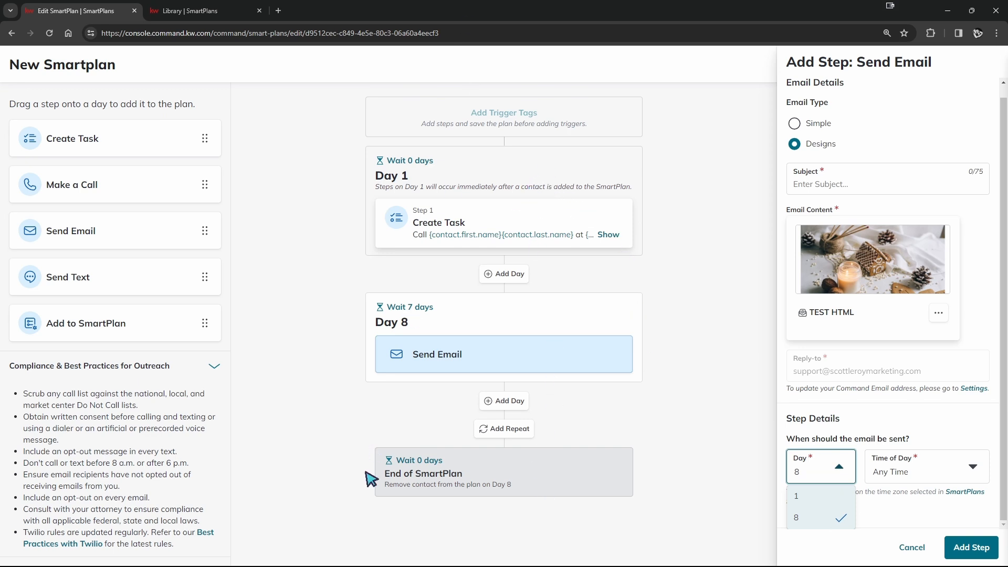
click(974, 473)
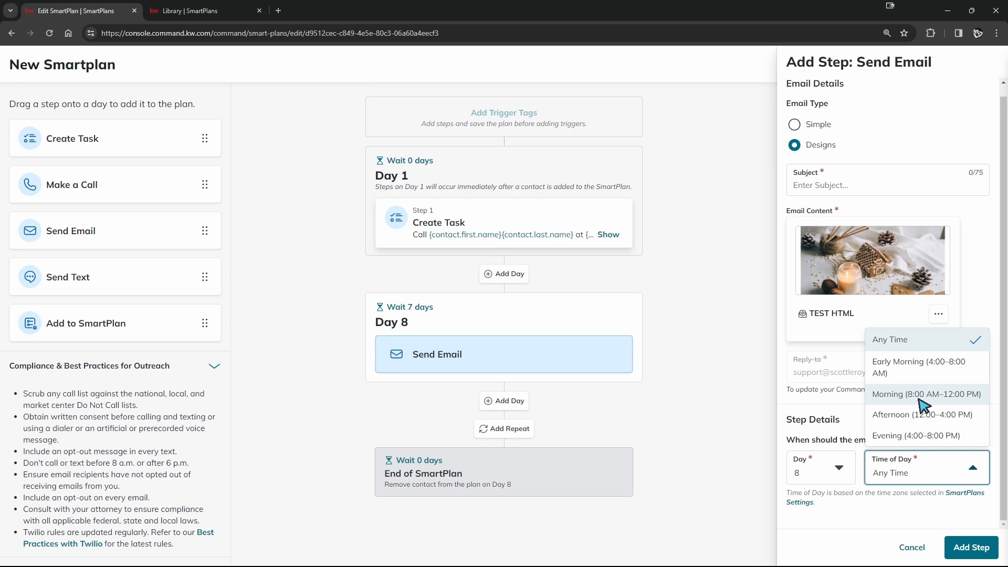
click(956, 548)
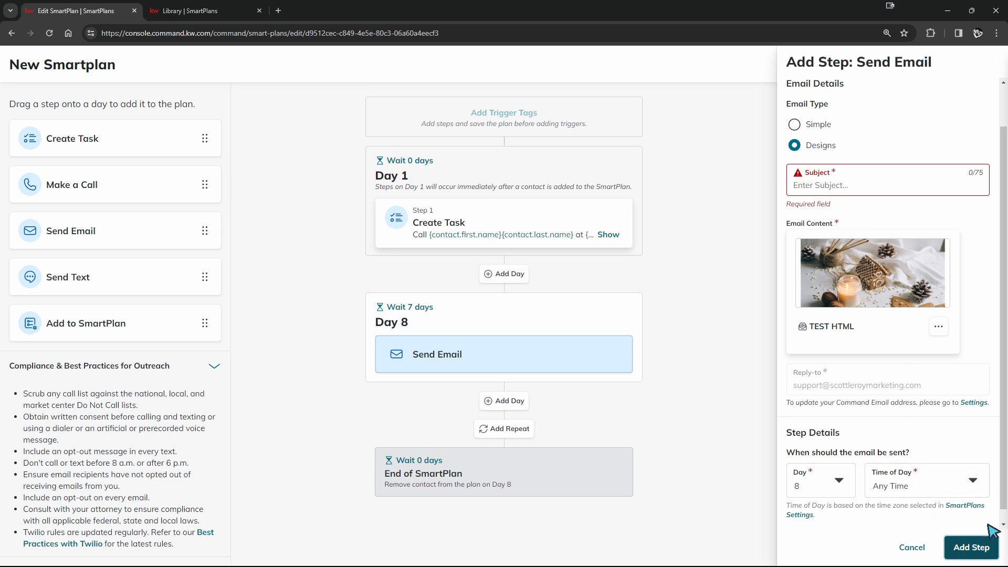
- Set the email subject to "January Newsletter" and add the email step to the plan
click(832, 187)
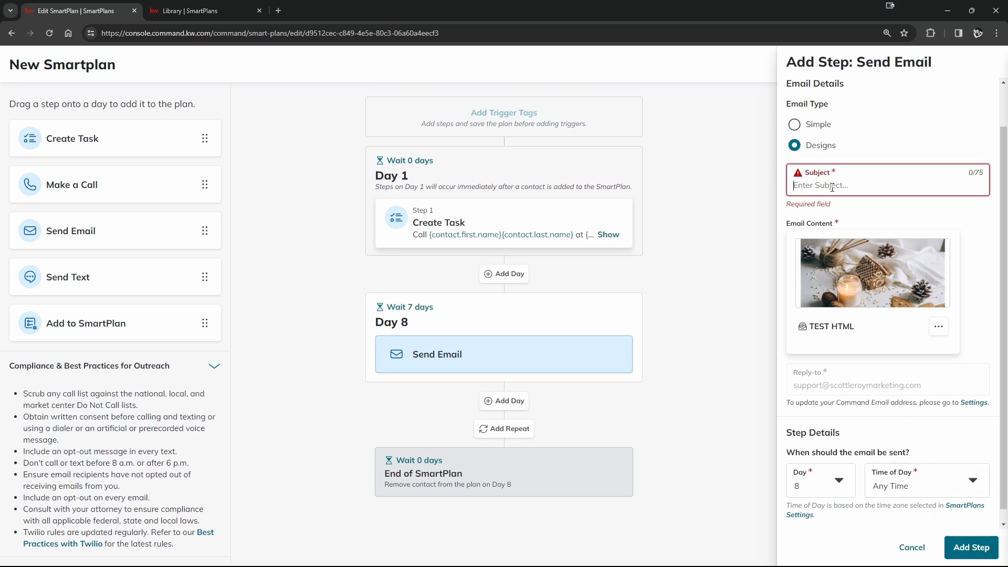
text(Jsnuary Newsletter)
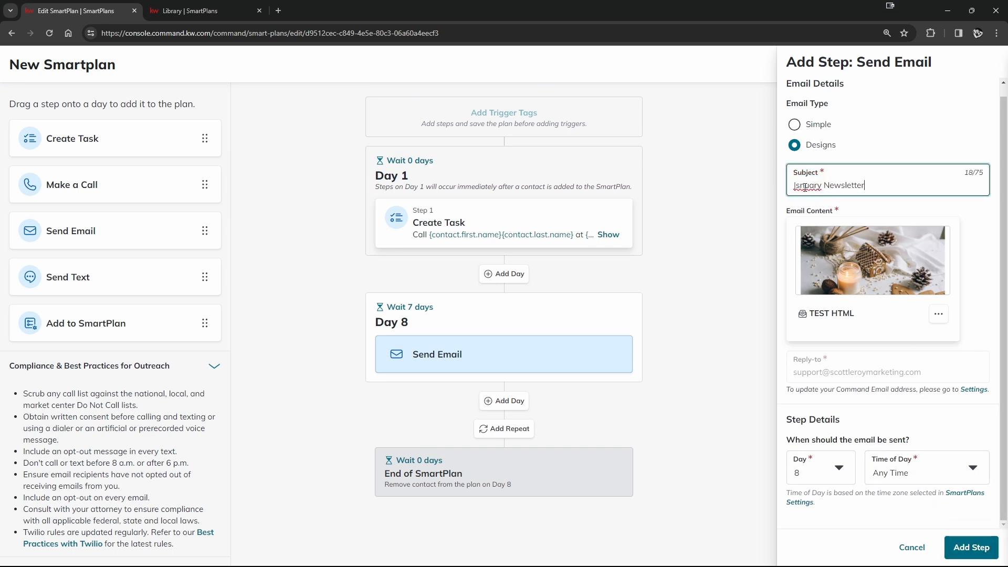
click(802, 184)
key(BackSpace)
text(a)
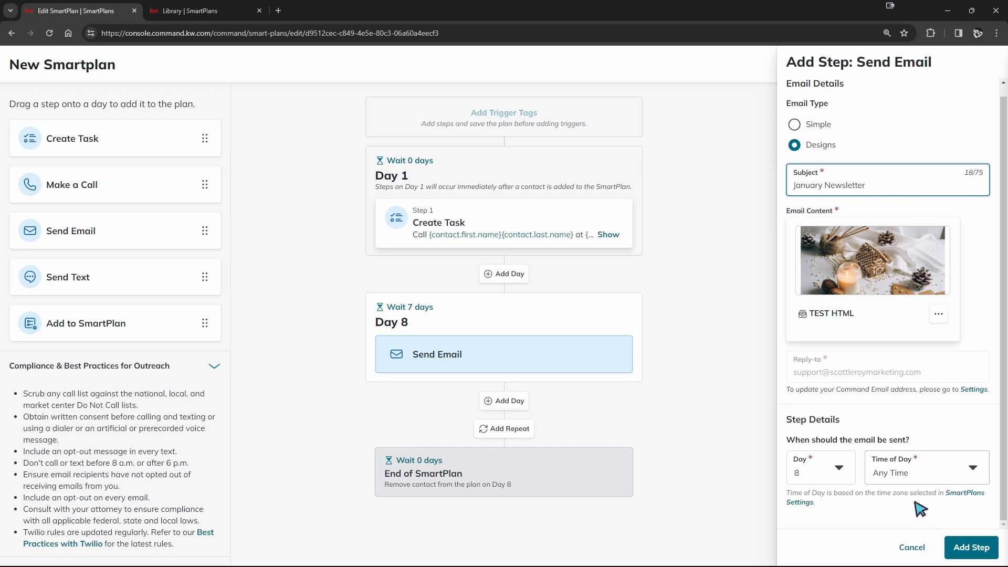
click(973, 547)
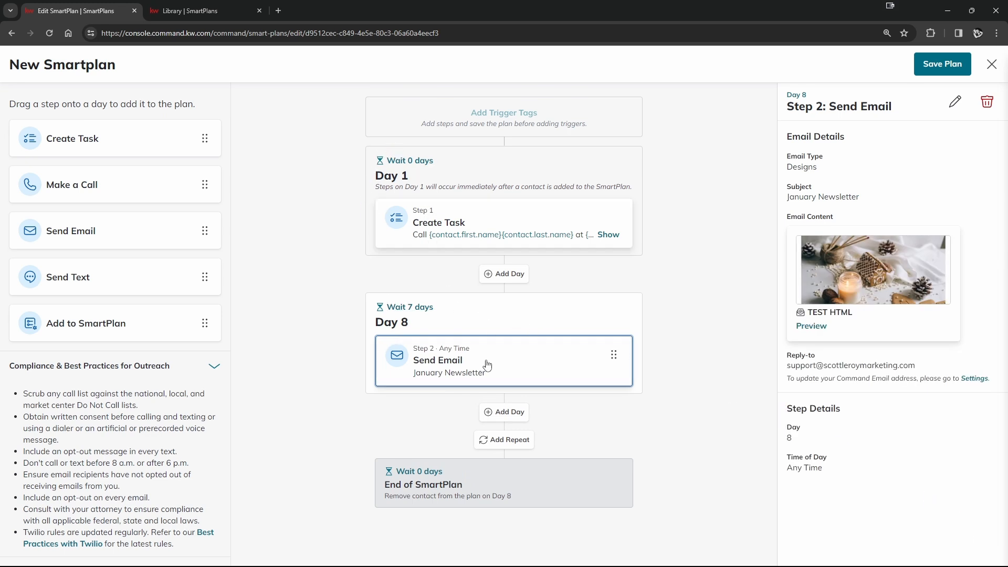
- Add another day after Day 8 with a delay of 5 days, and place a Send Text step on it
drag(517, 316, 544, 283)
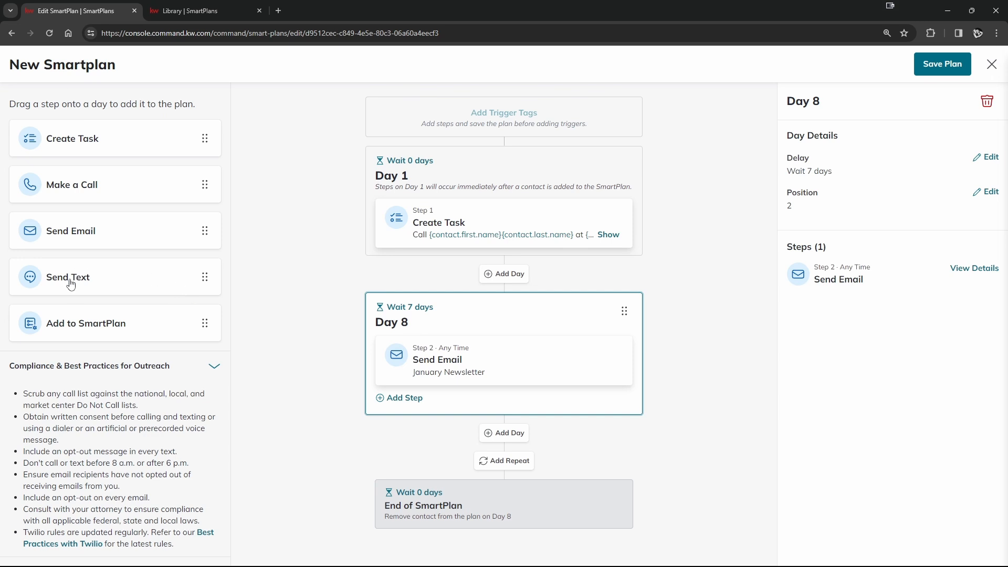
click(503, 433)
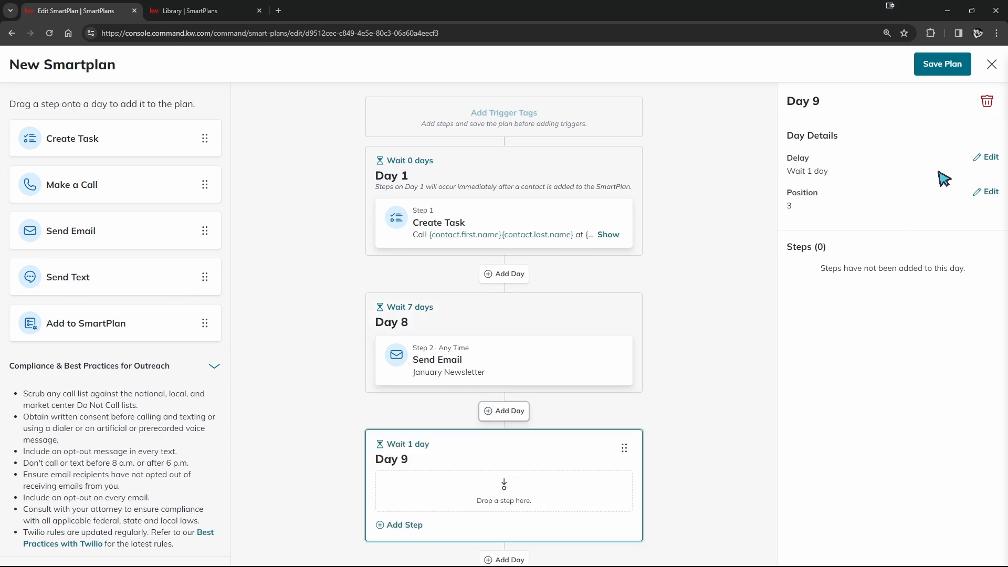
click(987, 157)
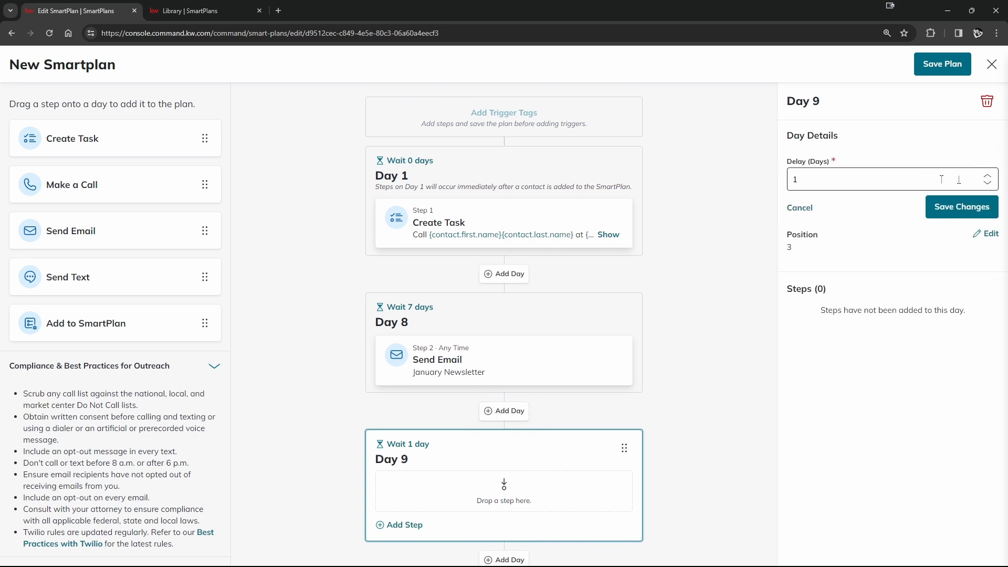
click(987, 177)
click(988, 177)
click(987, 177)
click(988, 177)
click(962, 206)
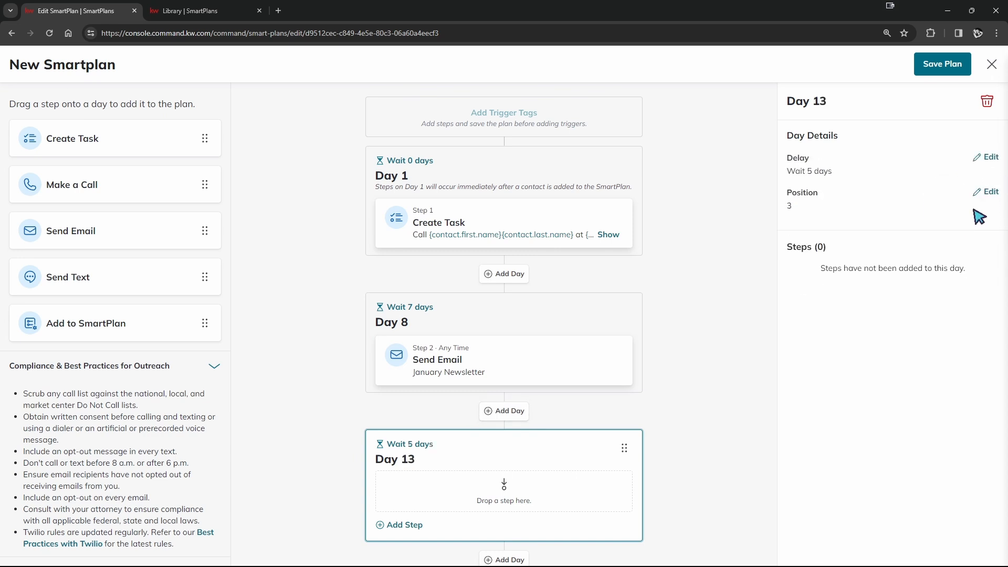
drag(63, 281, 435, 393)
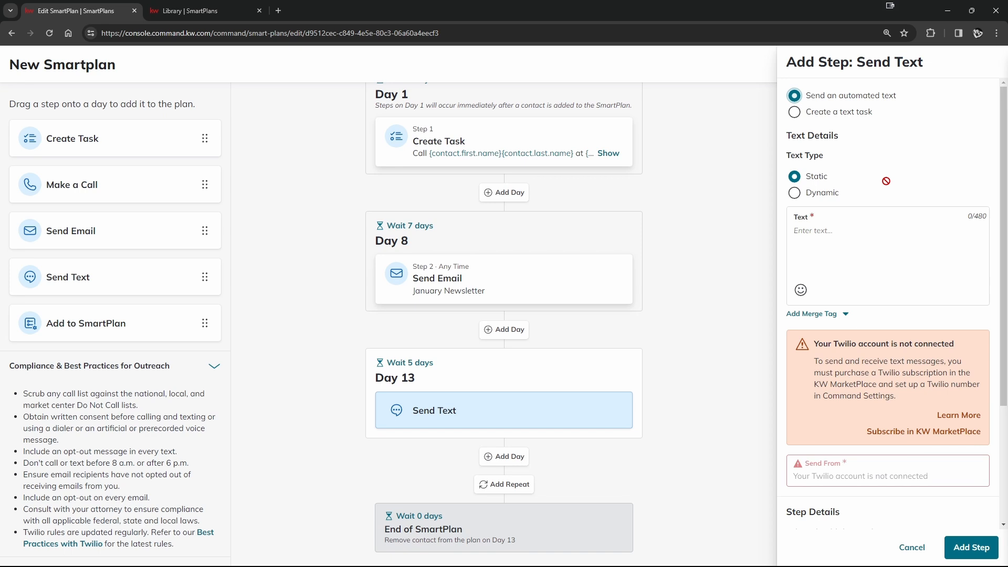
- Switch the automated text to the Dynamic text type and review its message fields
click(802, 194)
scroll(845, 210, down, 2)
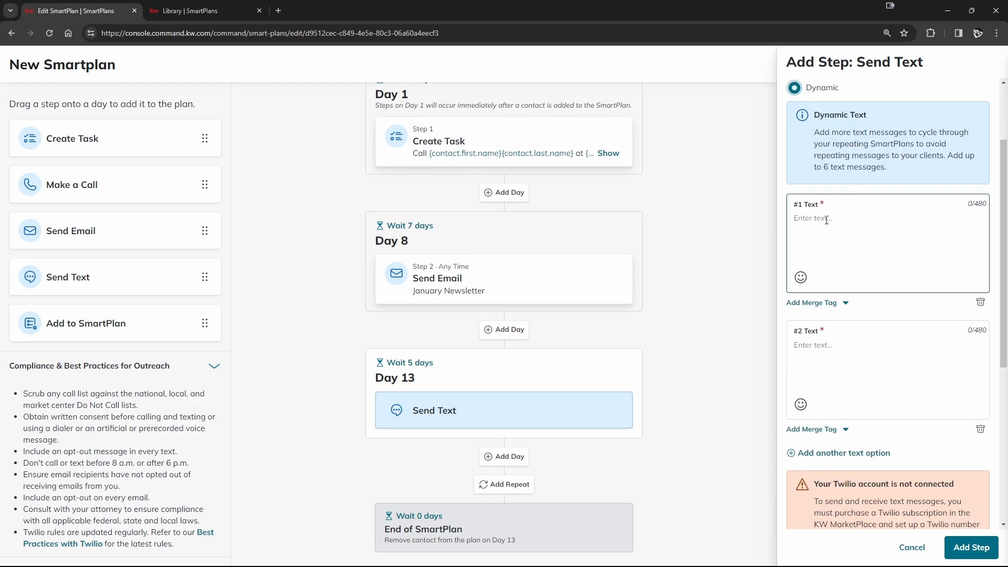
scroll(861, 341, down, 3)
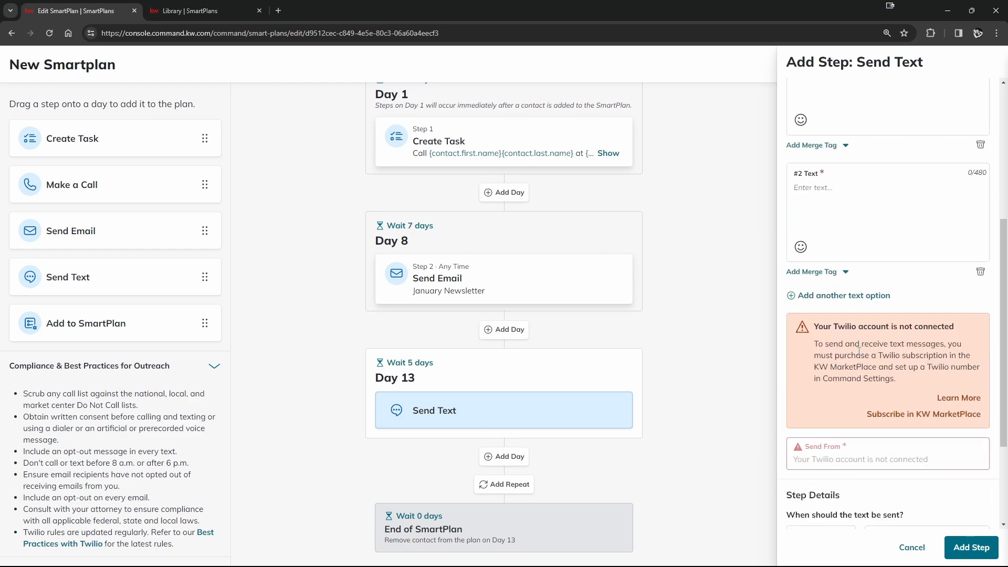
scroll(824, 210, up, 3)
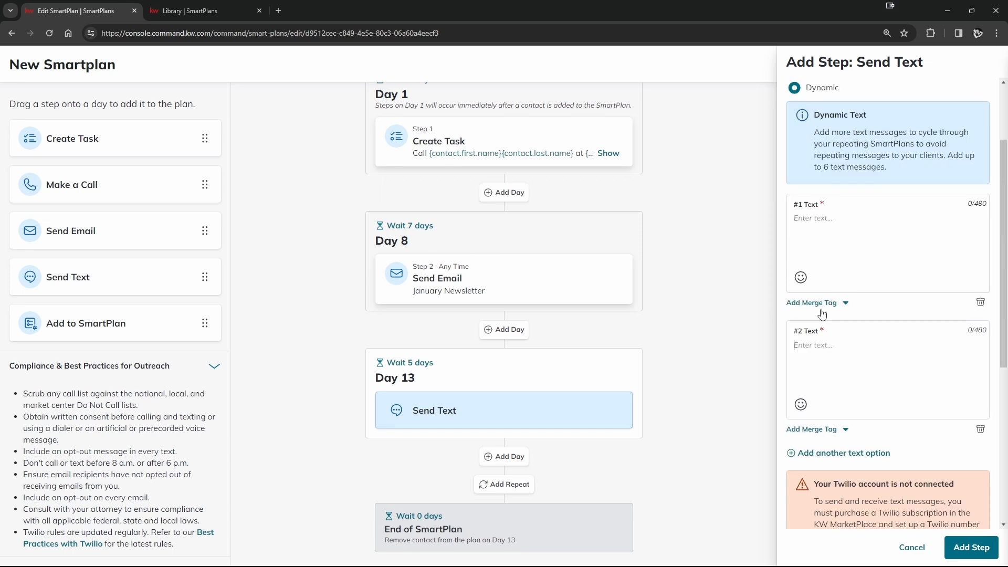
scroll(822, 313, up, 2)
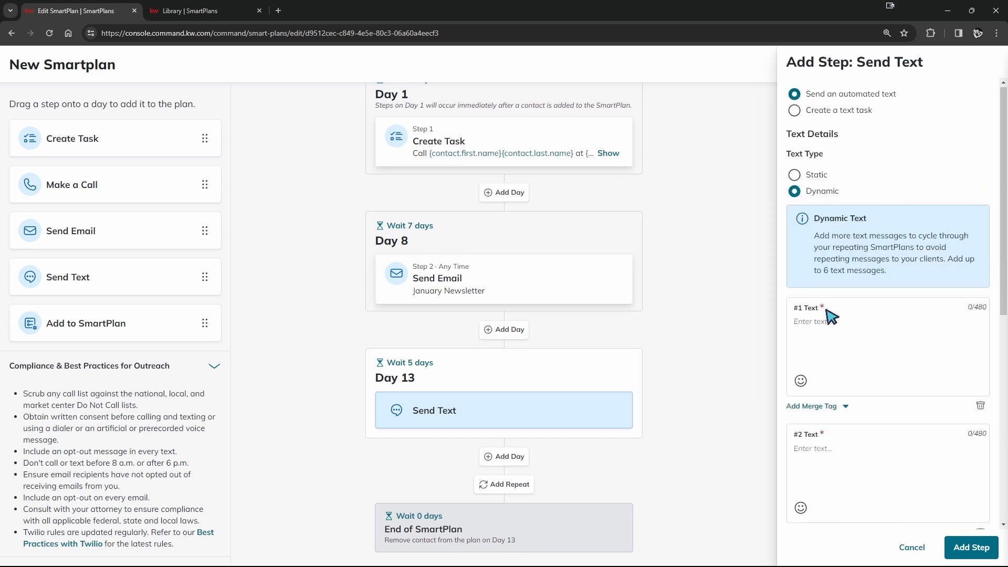
- Set the text type to Static, enter "Hello!" as the message, and add the text step to the plan
click(795, 178)
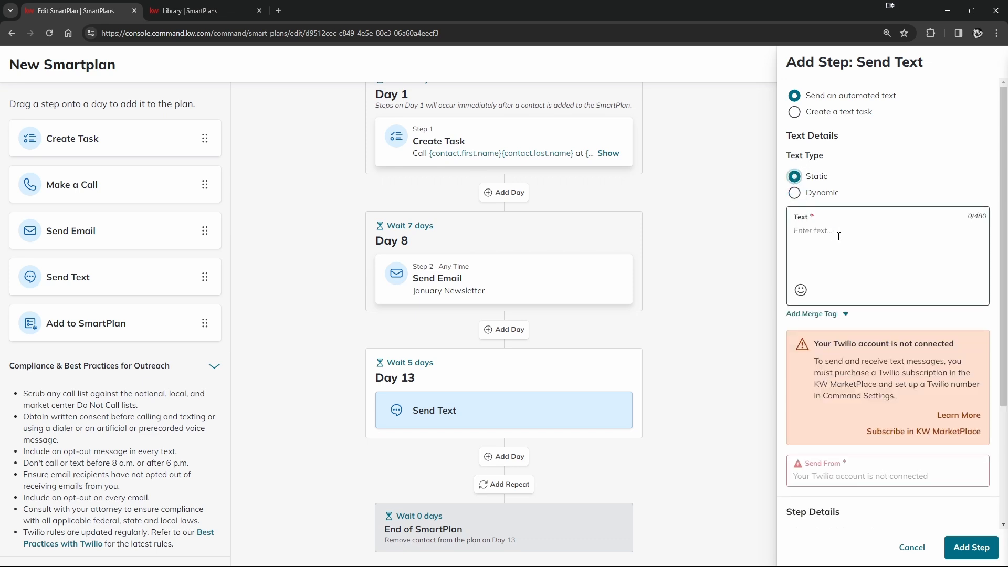
scroll(893, 386, down, 3)
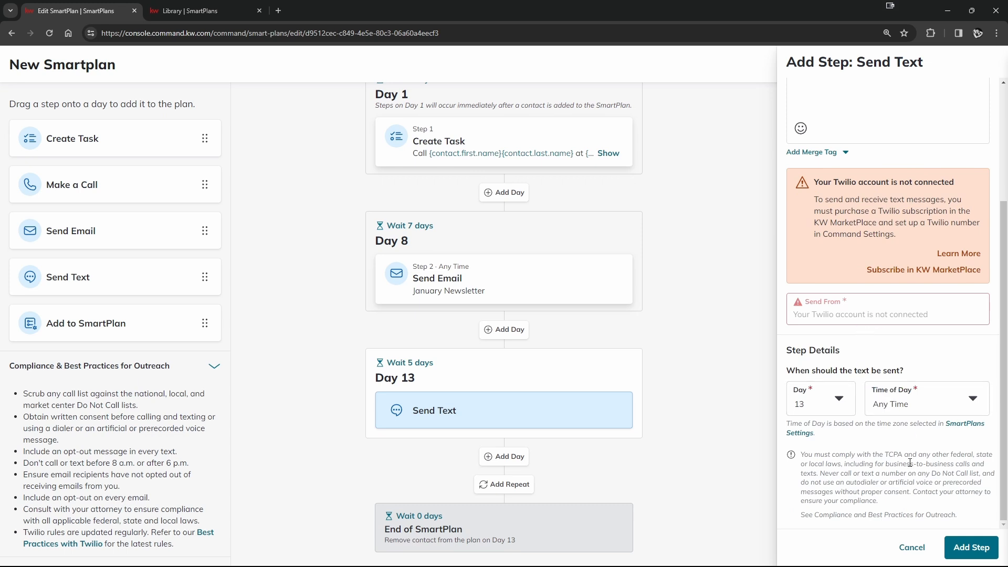
scroll(910, 462, up, 3)
text(Hi)
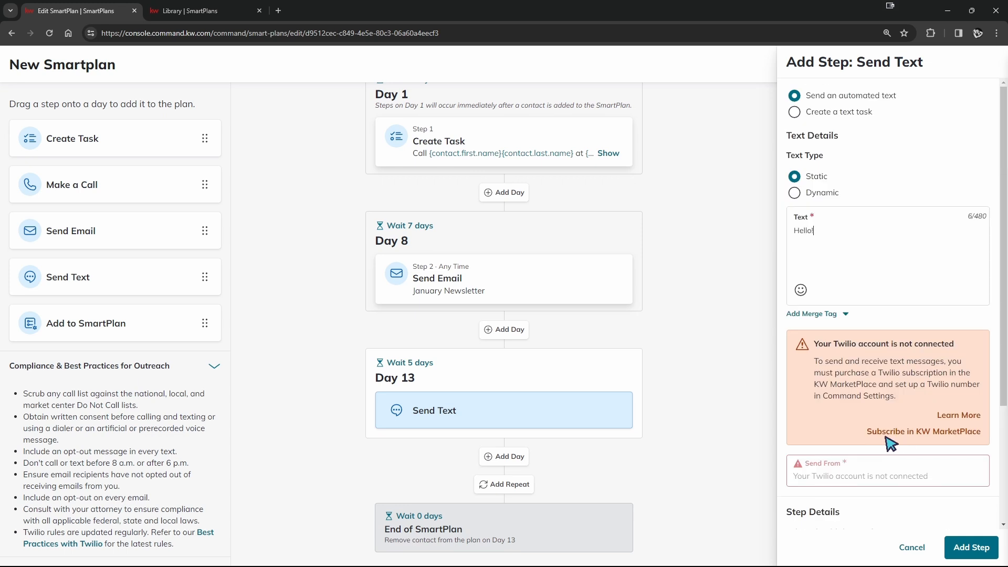
click(974, 548)
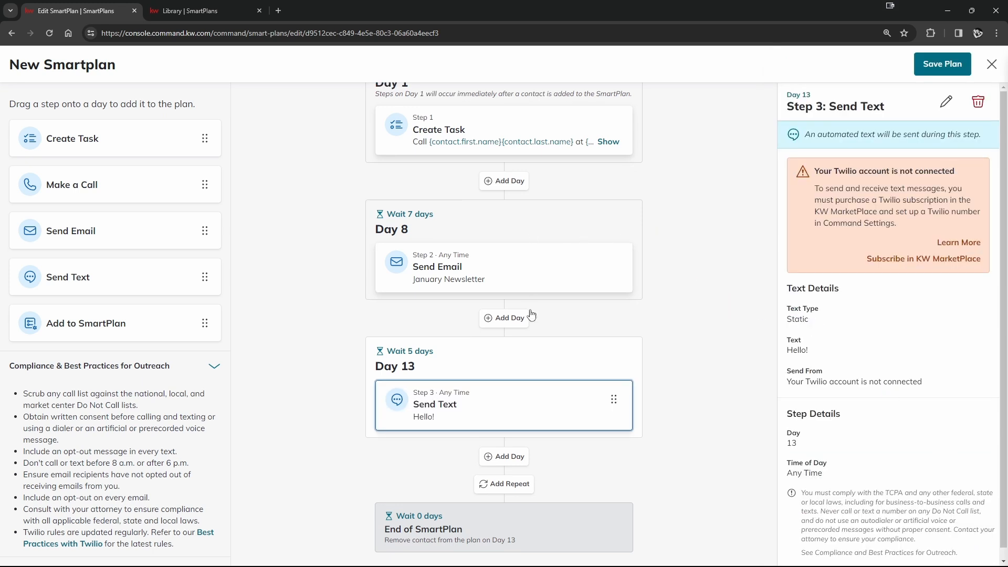
- Look over the plan's days and steps, and save the plan
scroll(532, 315, up, 2)
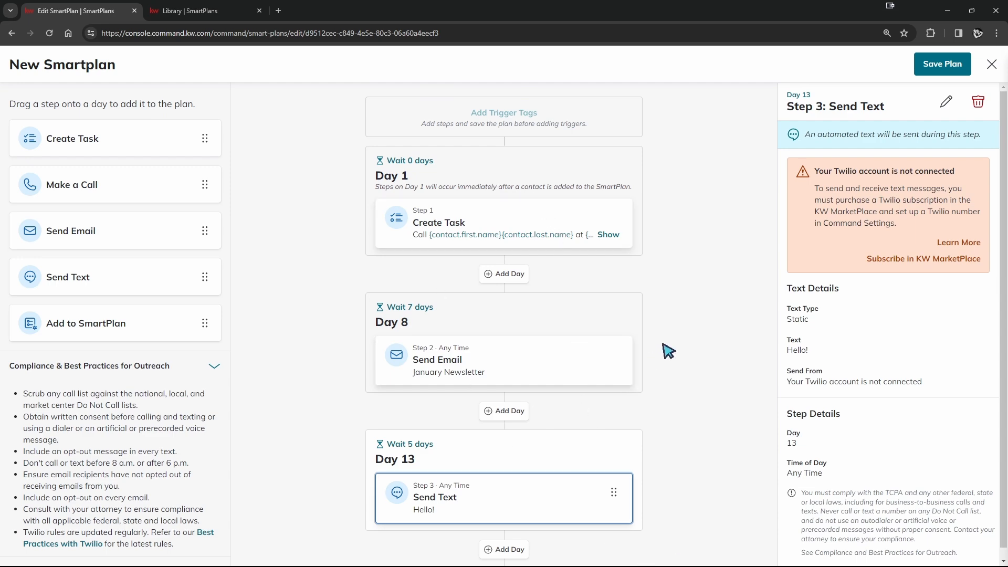
scroll(667, 352, down, 2)
scroll(677, 398, up, 2)
click(953, 65)
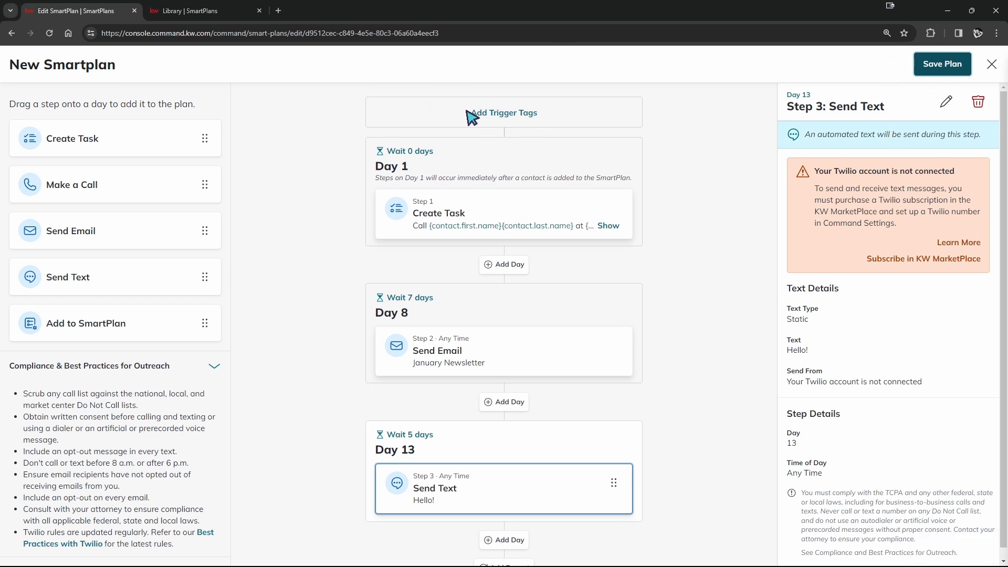
click(501, 114)
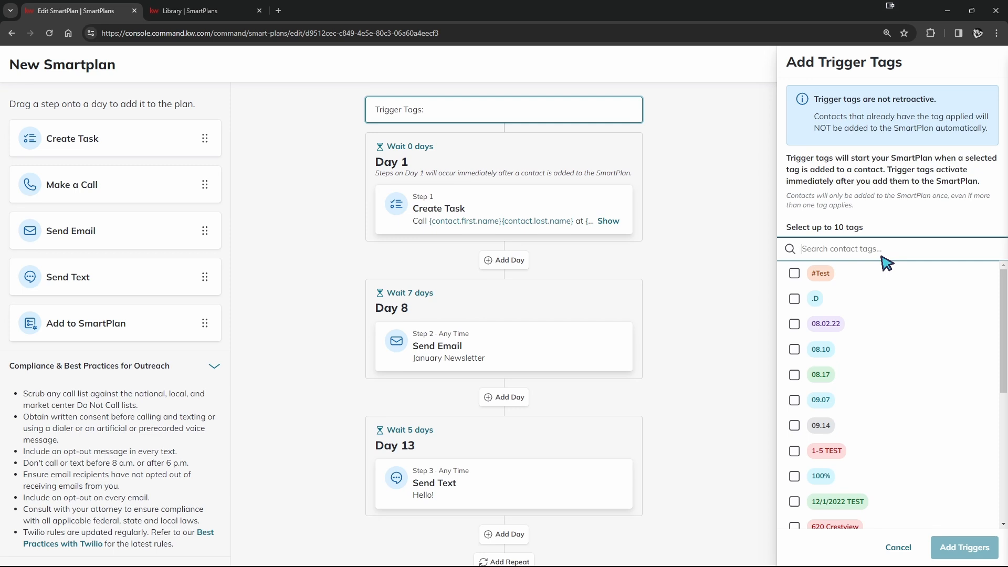
text(New Smartplan)
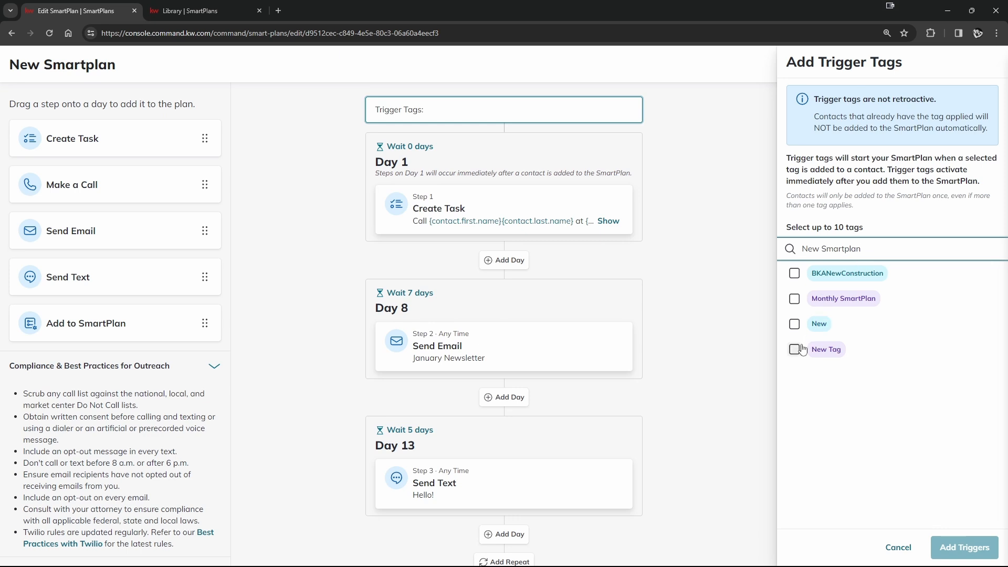
click(797, 300)
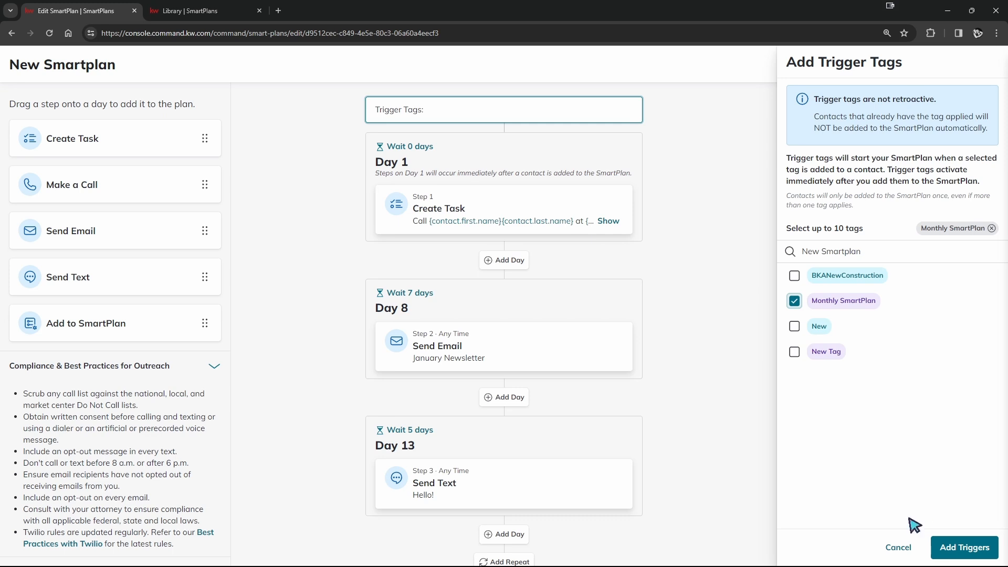
click(897, 552)
- Set up a repeat for the plan with a delay of 7 days, keeping the number of repeats at 1
scroll(541, 387, down, 2)
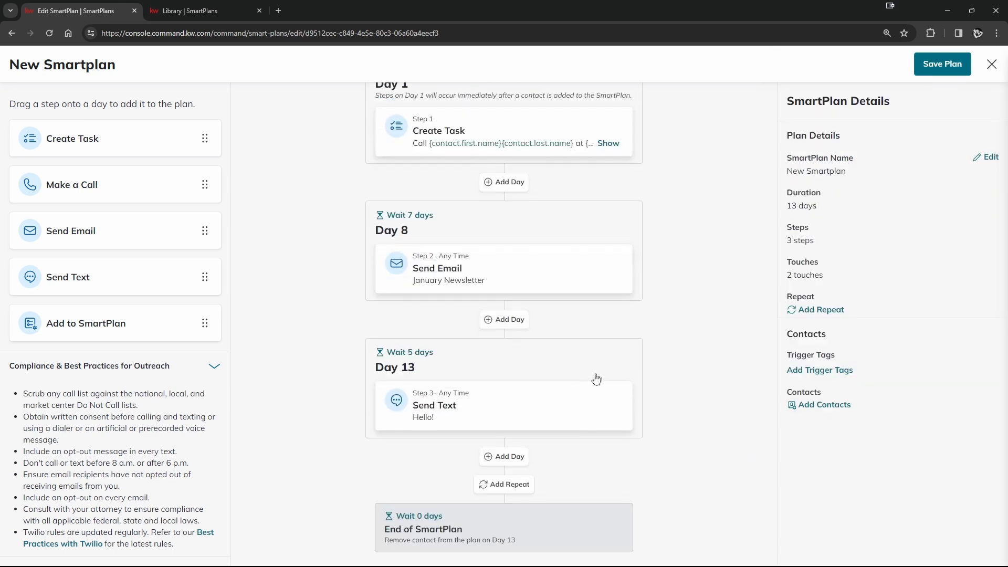
click(512, 486)
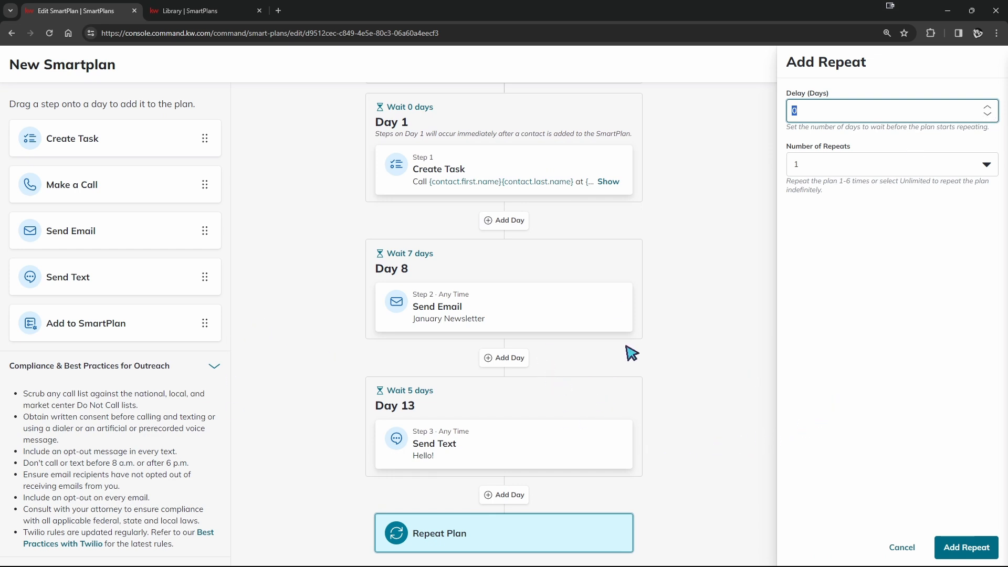
double_click(988, 107)
triple_click(988, 106)
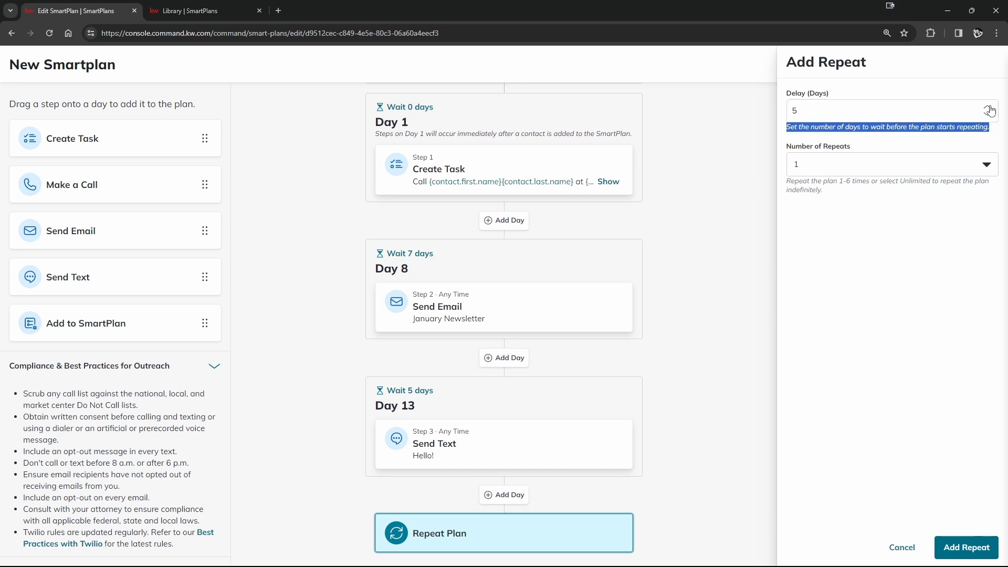
click(988, 107)
click(867, 292)
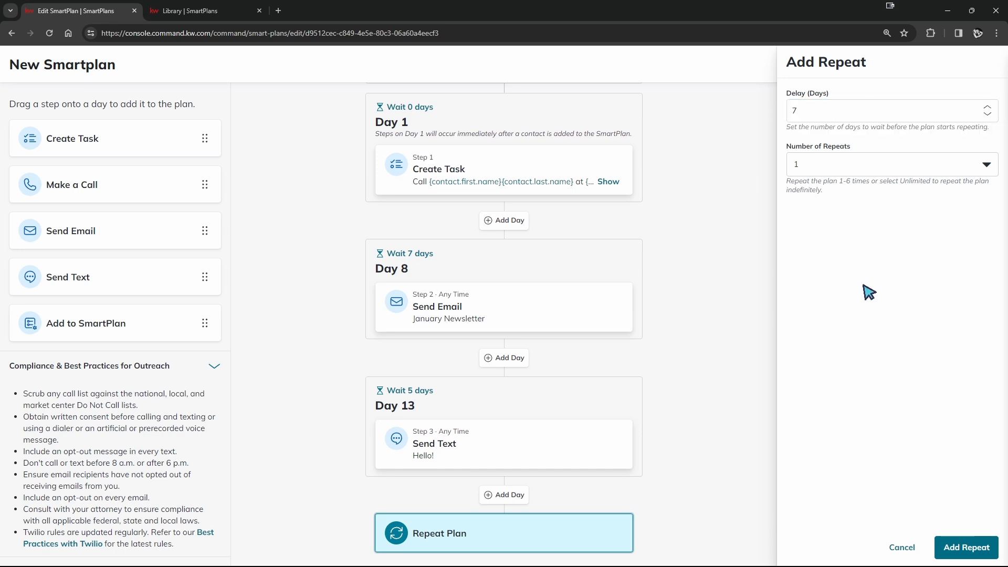
click(986, 164)
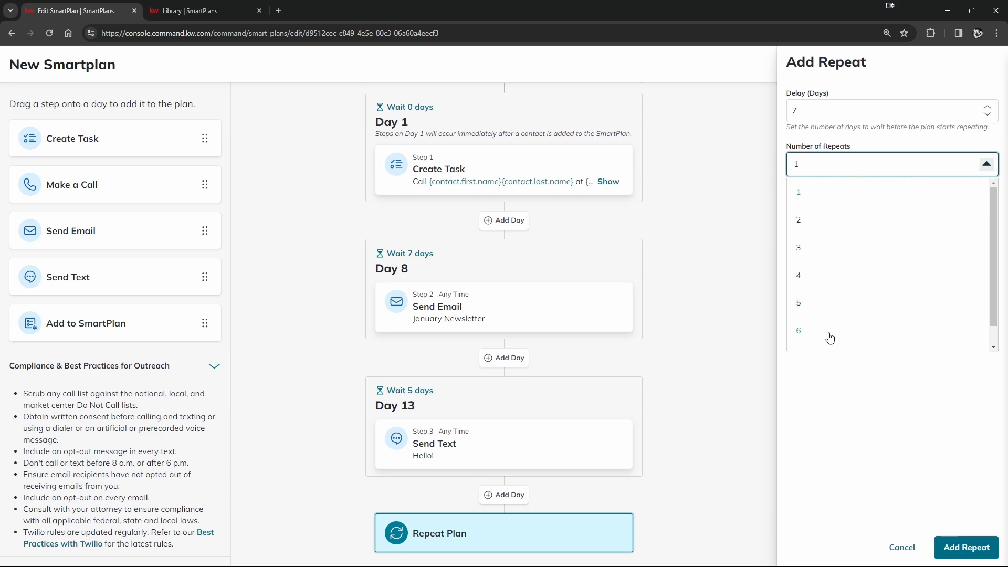
scroll(830, 339, down, 1)
click(528, 358)
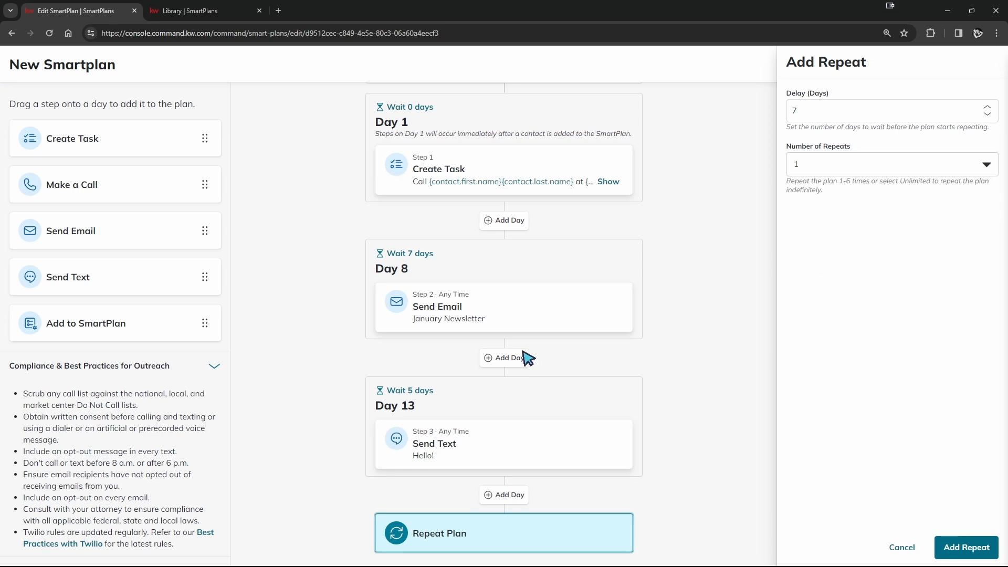